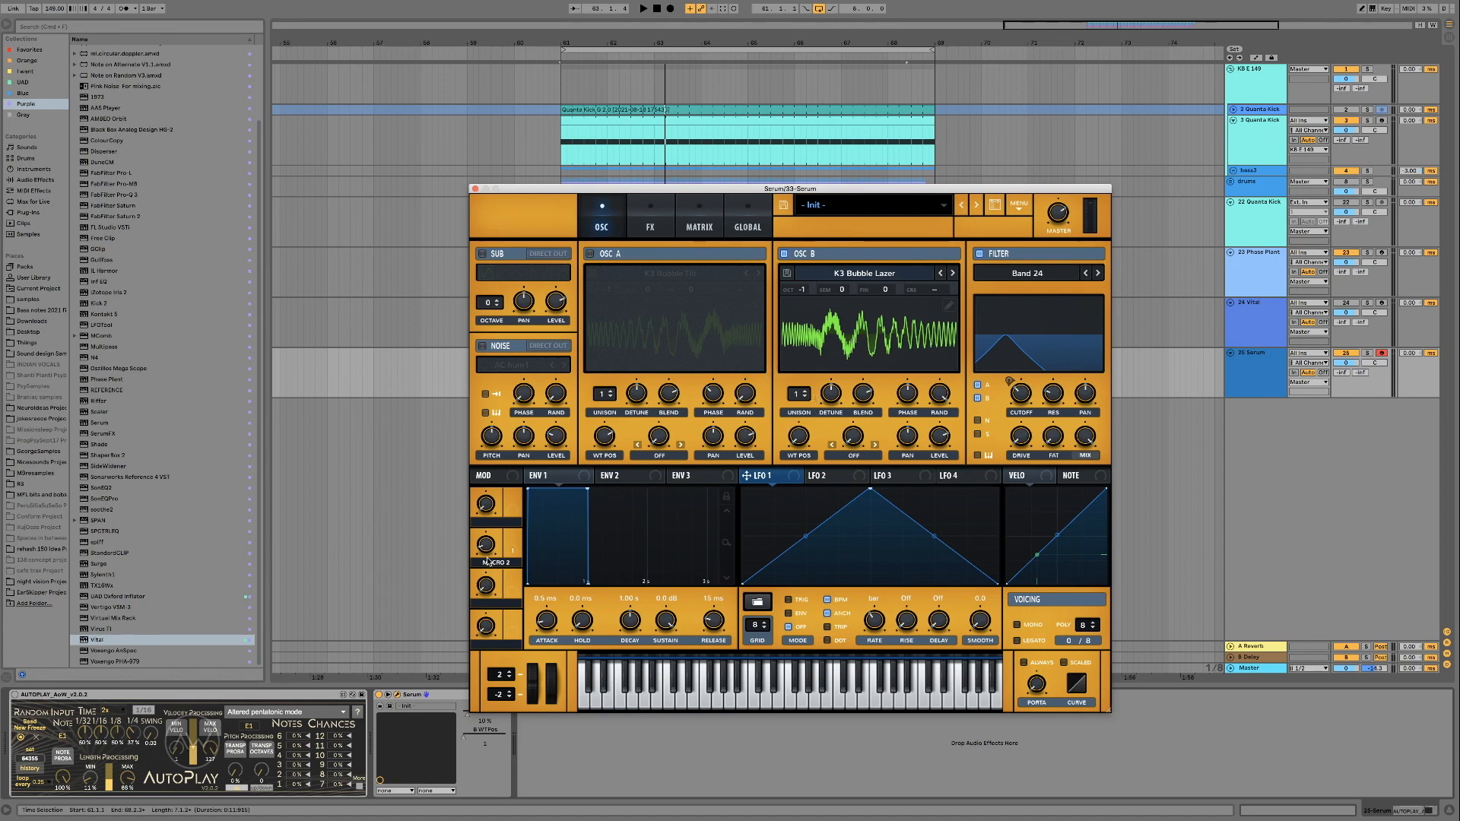
- Audition the K3 Bubble Lazer wavetable by sweeping oscillator B's position with Macro 2, and reset the WT Pos value
drag(491, 546, 482, 476)
drag(807, 447, 799, 287)
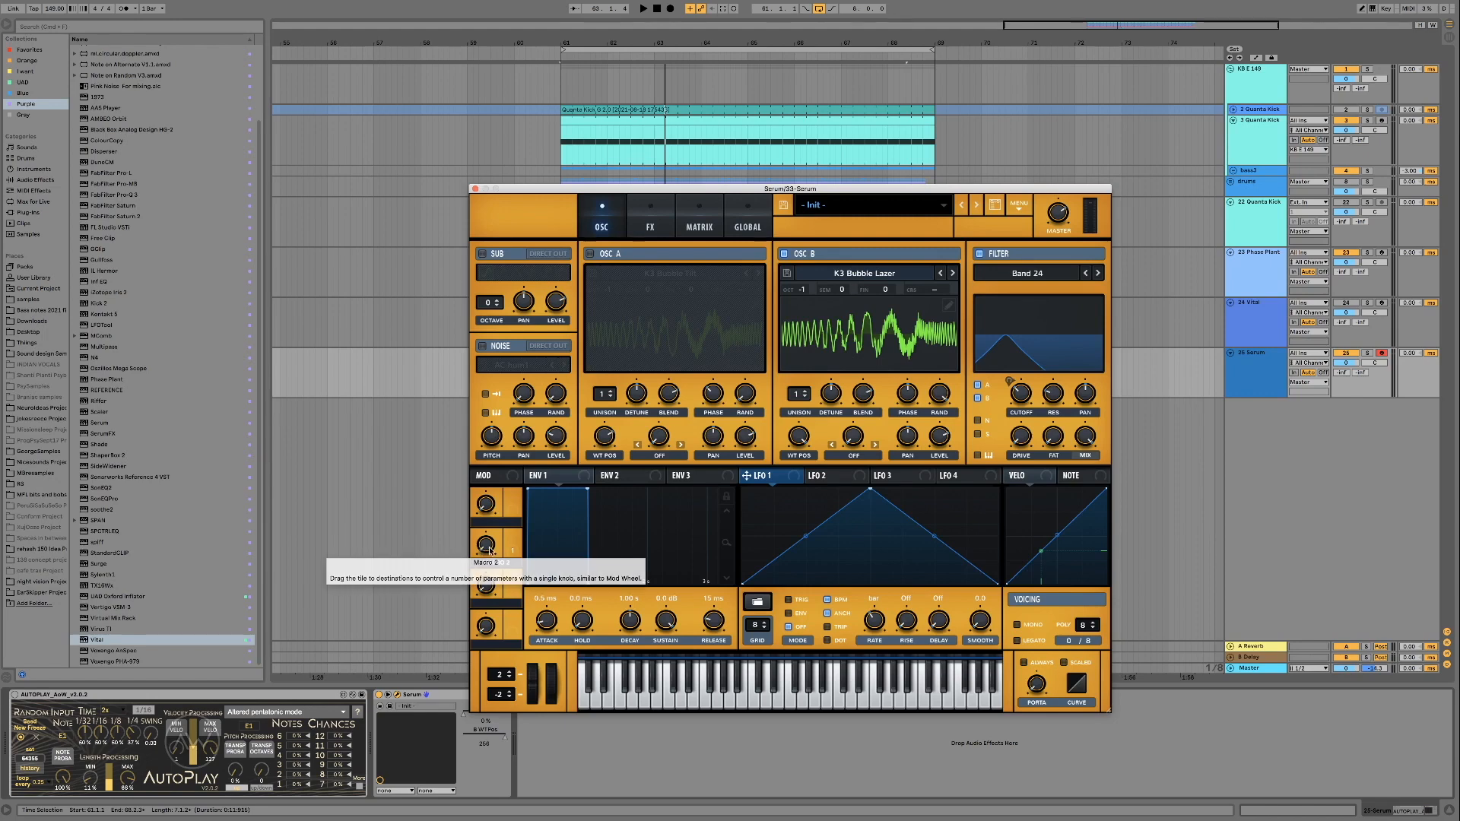
click(486, 550)
mouse_move(487, 545)
mouse_down()
mouse_move(485, 467)
mouse_move(486, 541)
mouse_up()
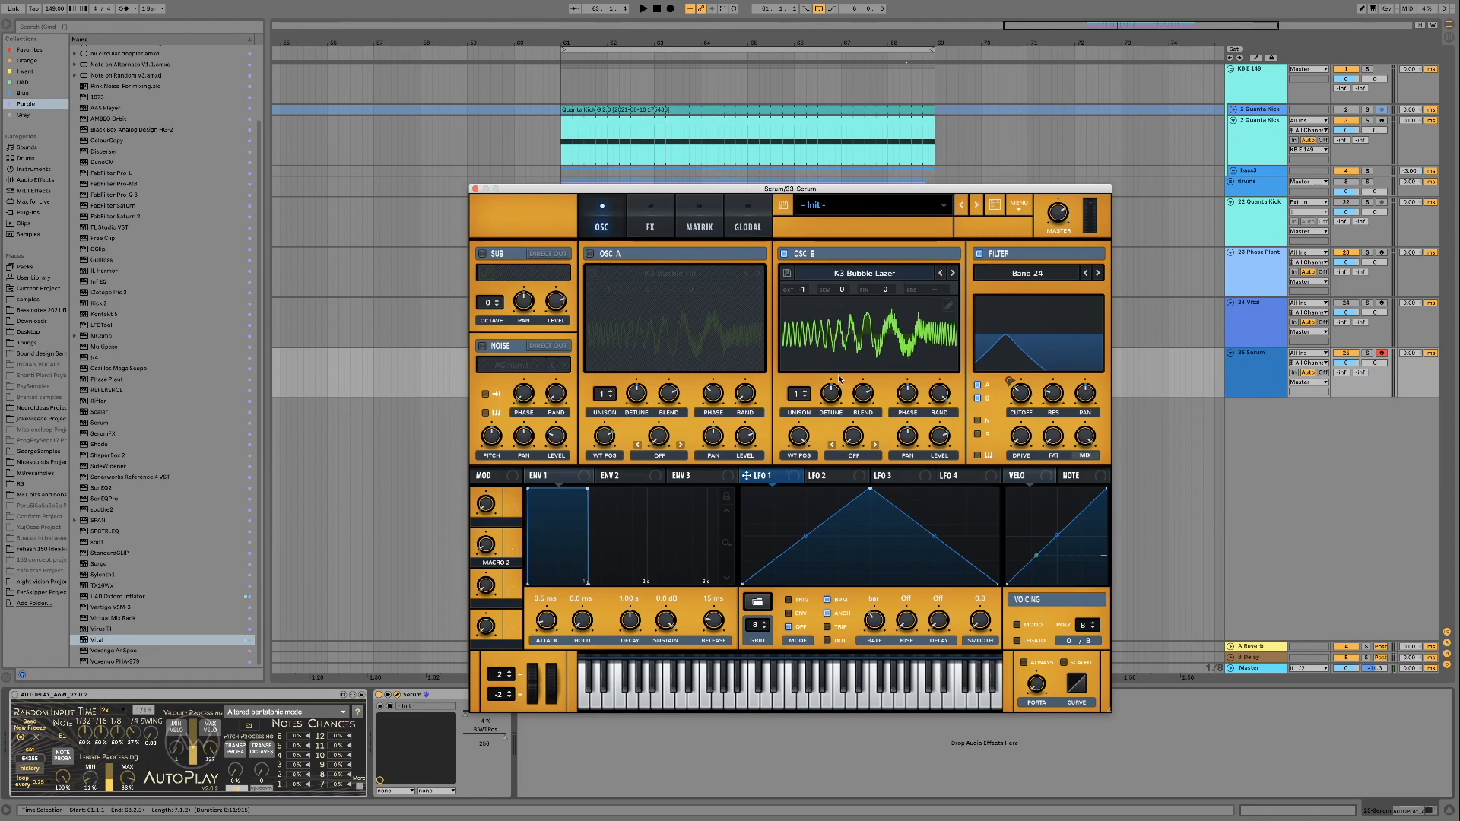
drag(821, 326, 820, 346)
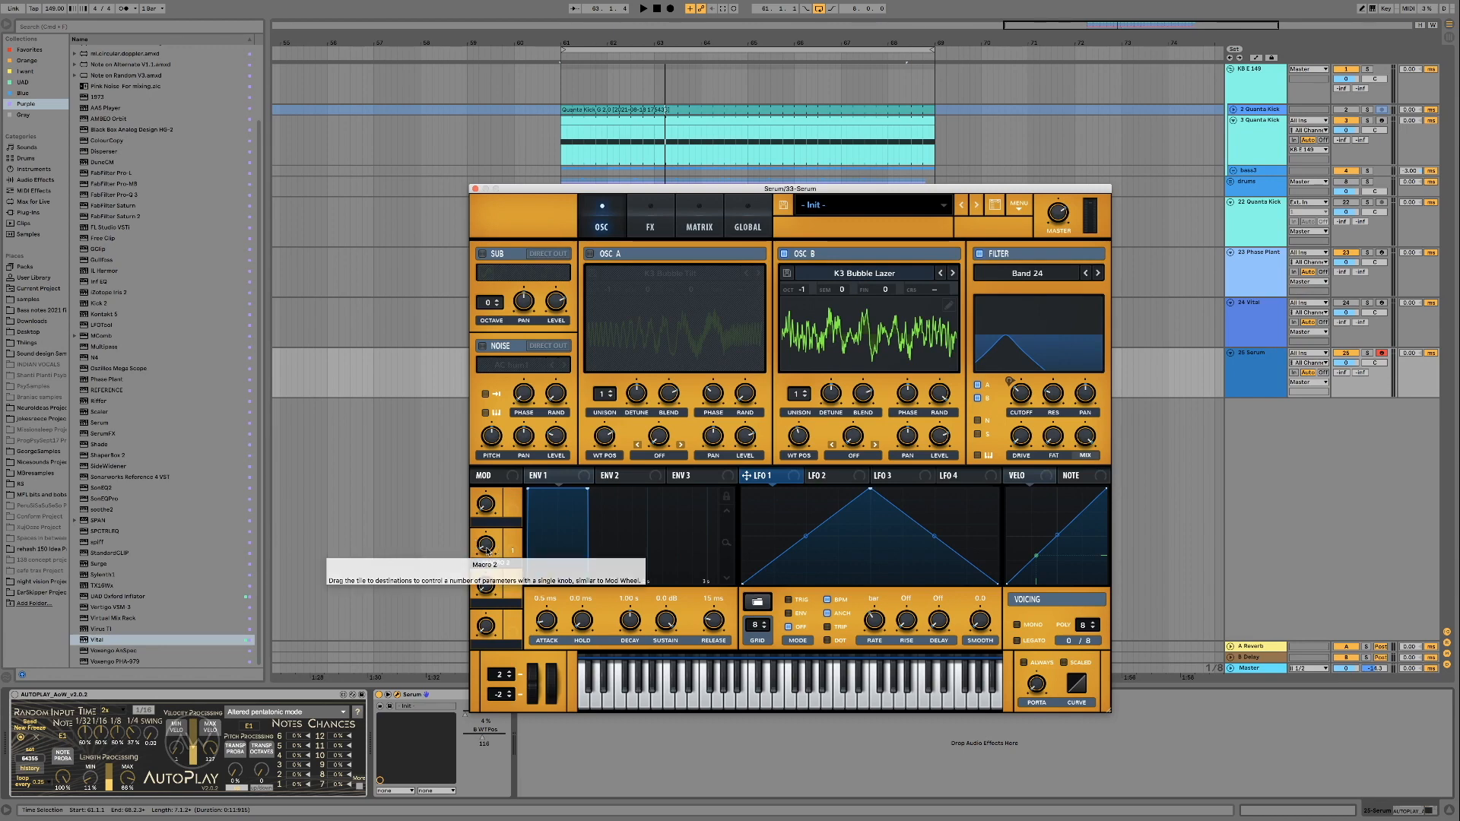
mouse_move(498, 551)
mouse_down()
mouse_move(484, 455)
mouse_move(490, 553)
mouse_up()
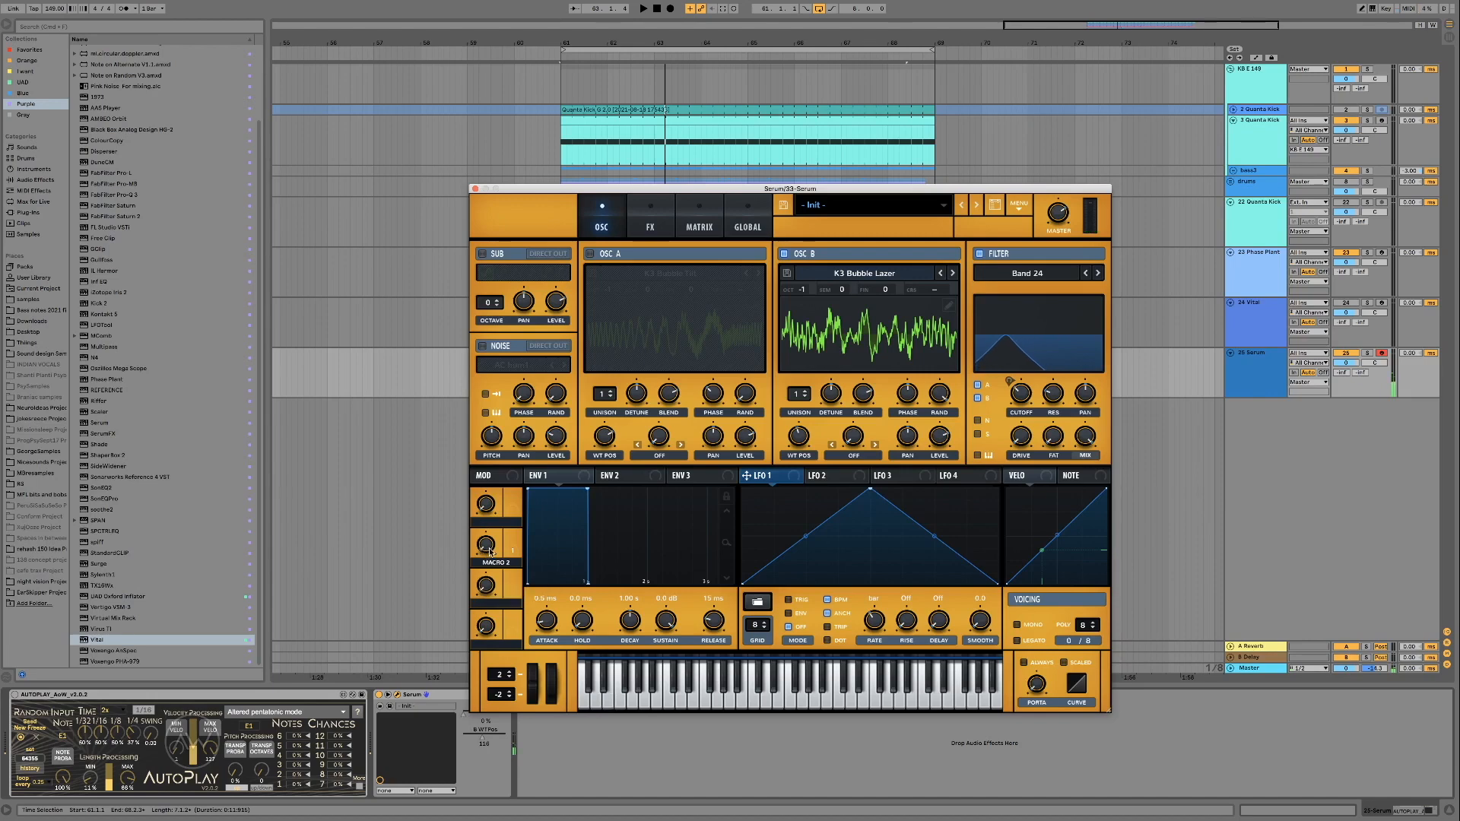
double_click(798, 438)
- Hide the Serum window, arm the 23 Phase Plant track and open its Phase Plant window
key(super+alt+p)
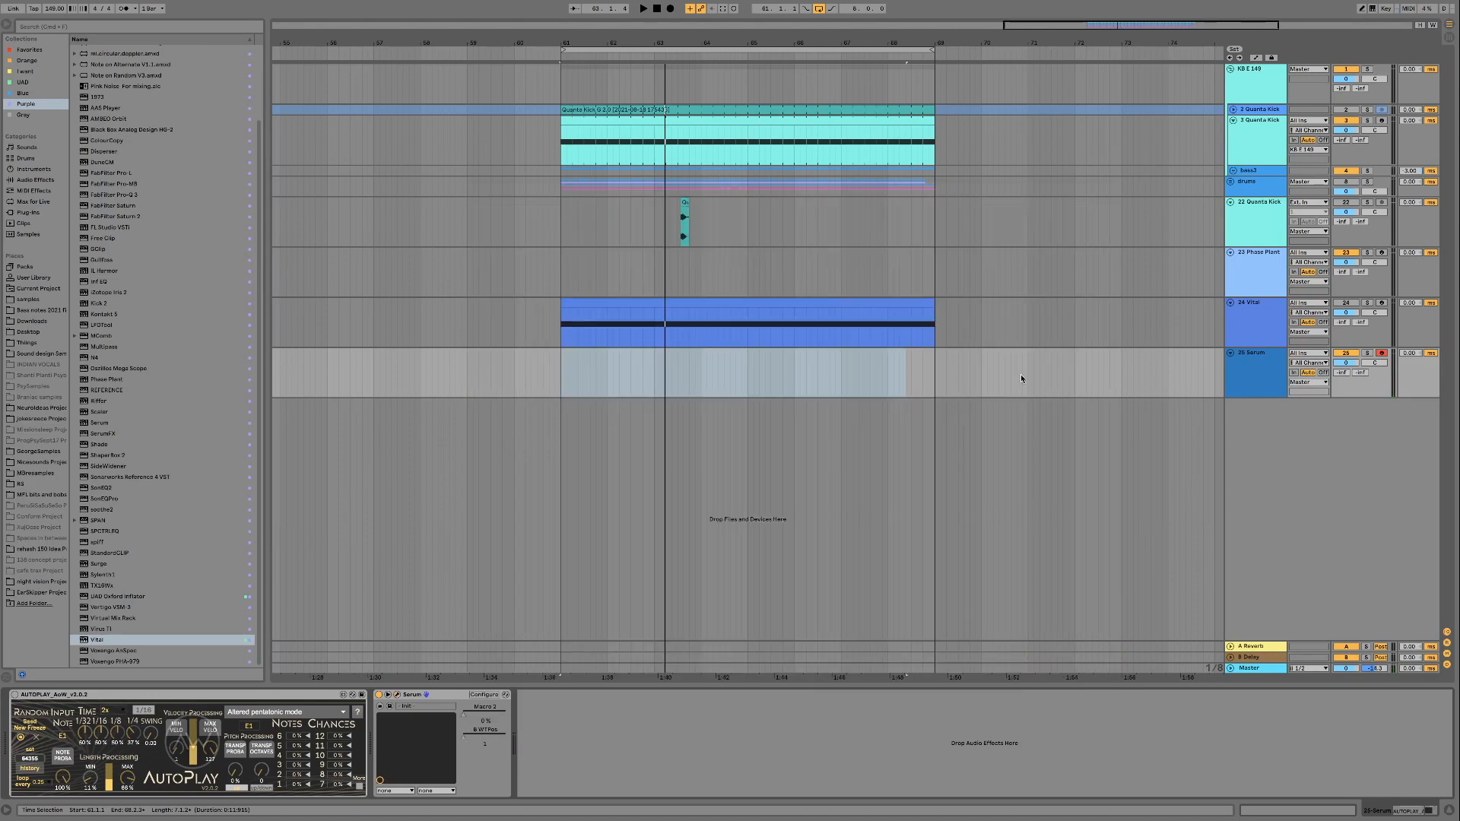
click(1266, 289)
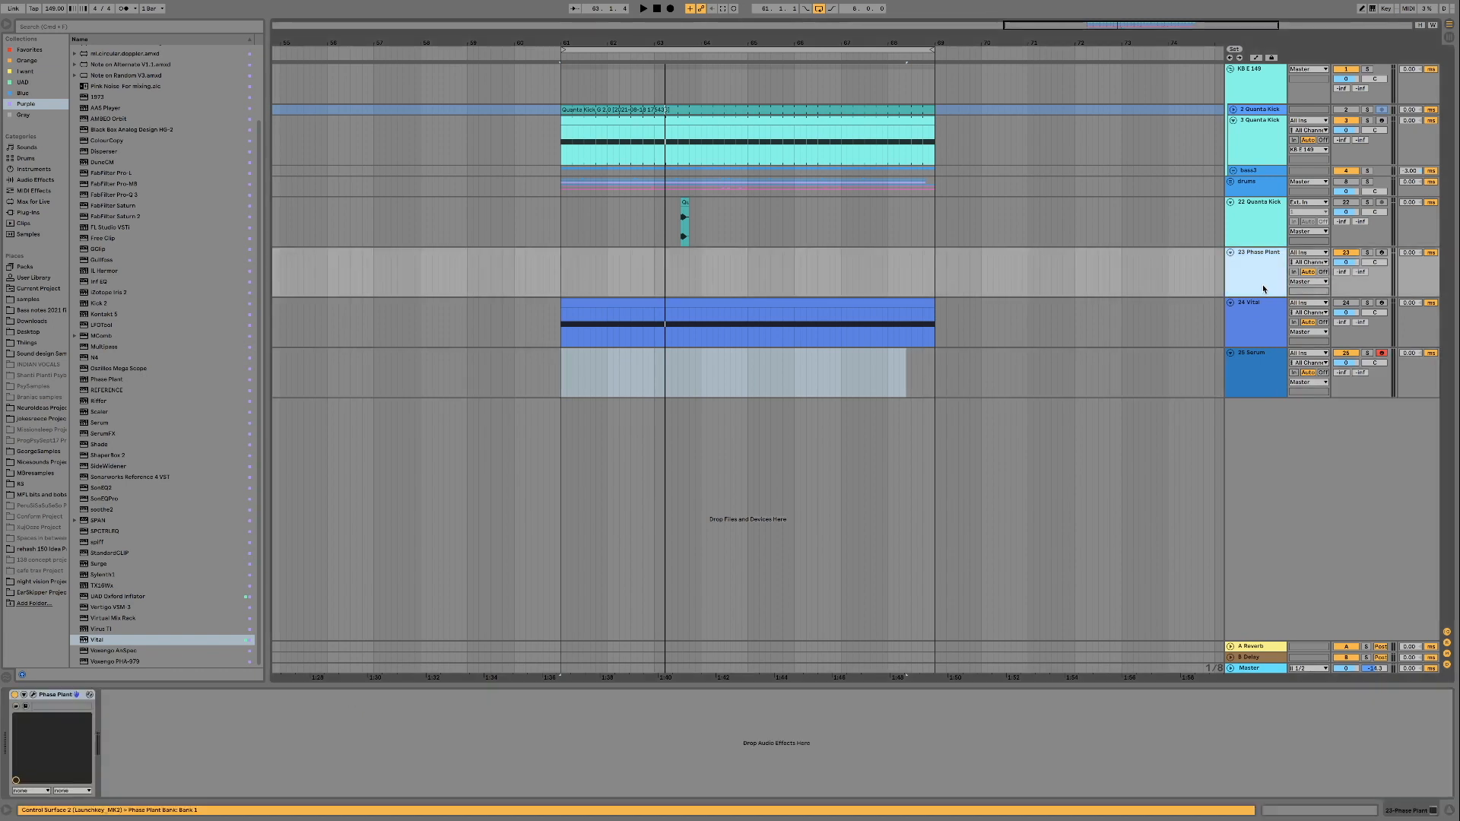
click(1381, 252)
click(34, 694)
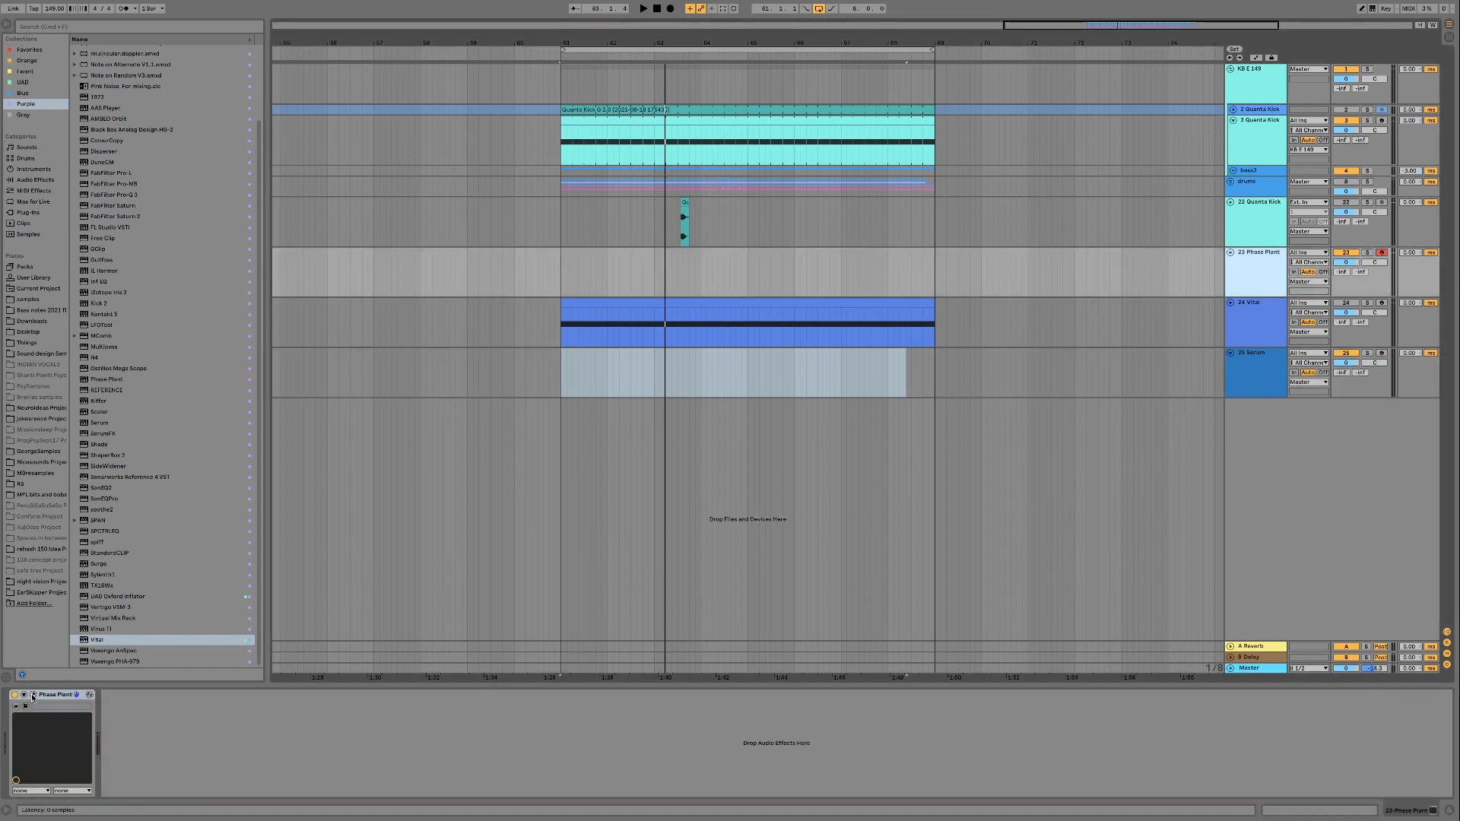
- Add a Wavetable generator and open its default wavetable in the Wavetable Editor
click(453, 263)
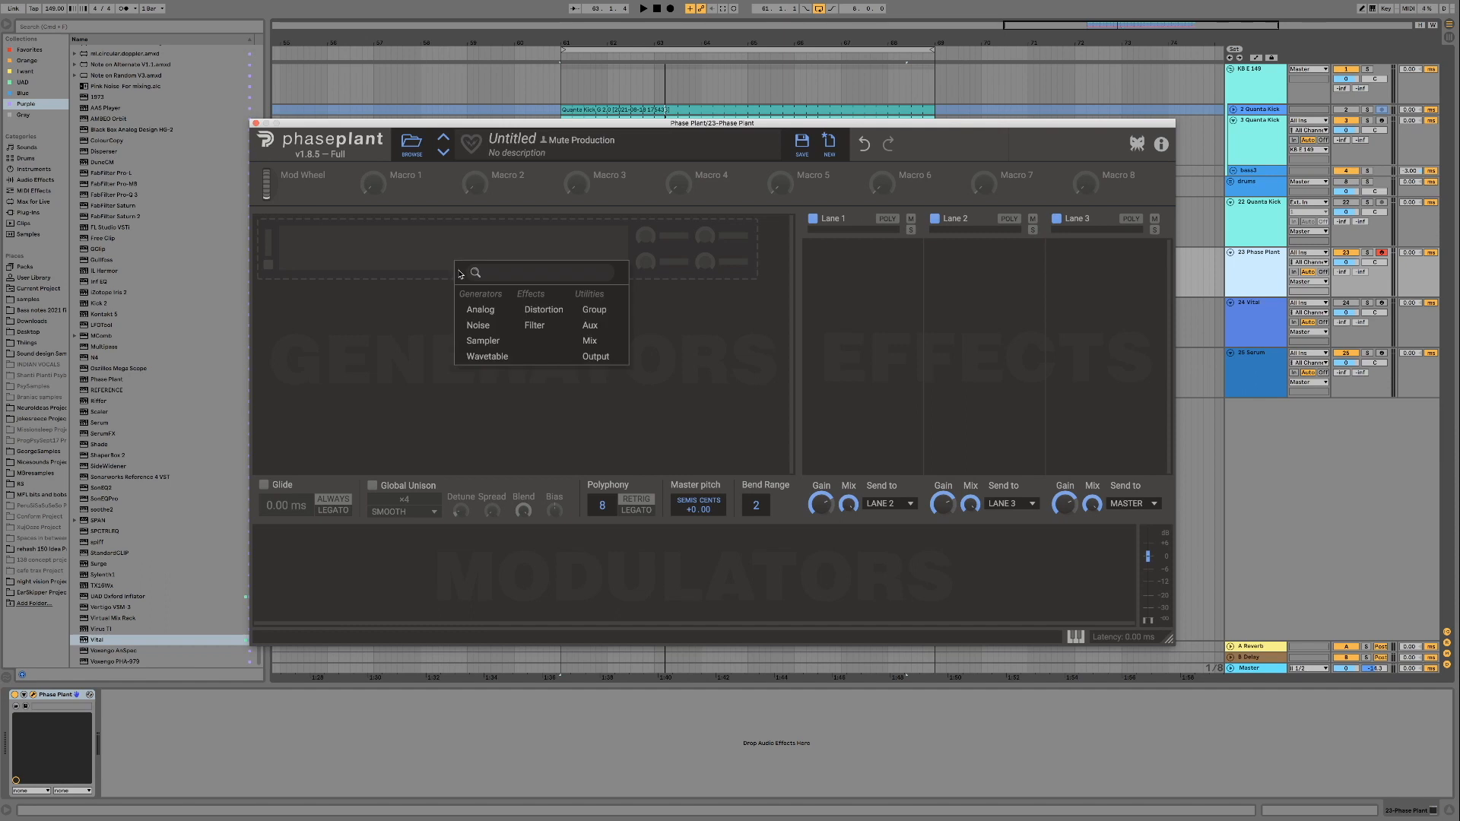
click(479, 356)
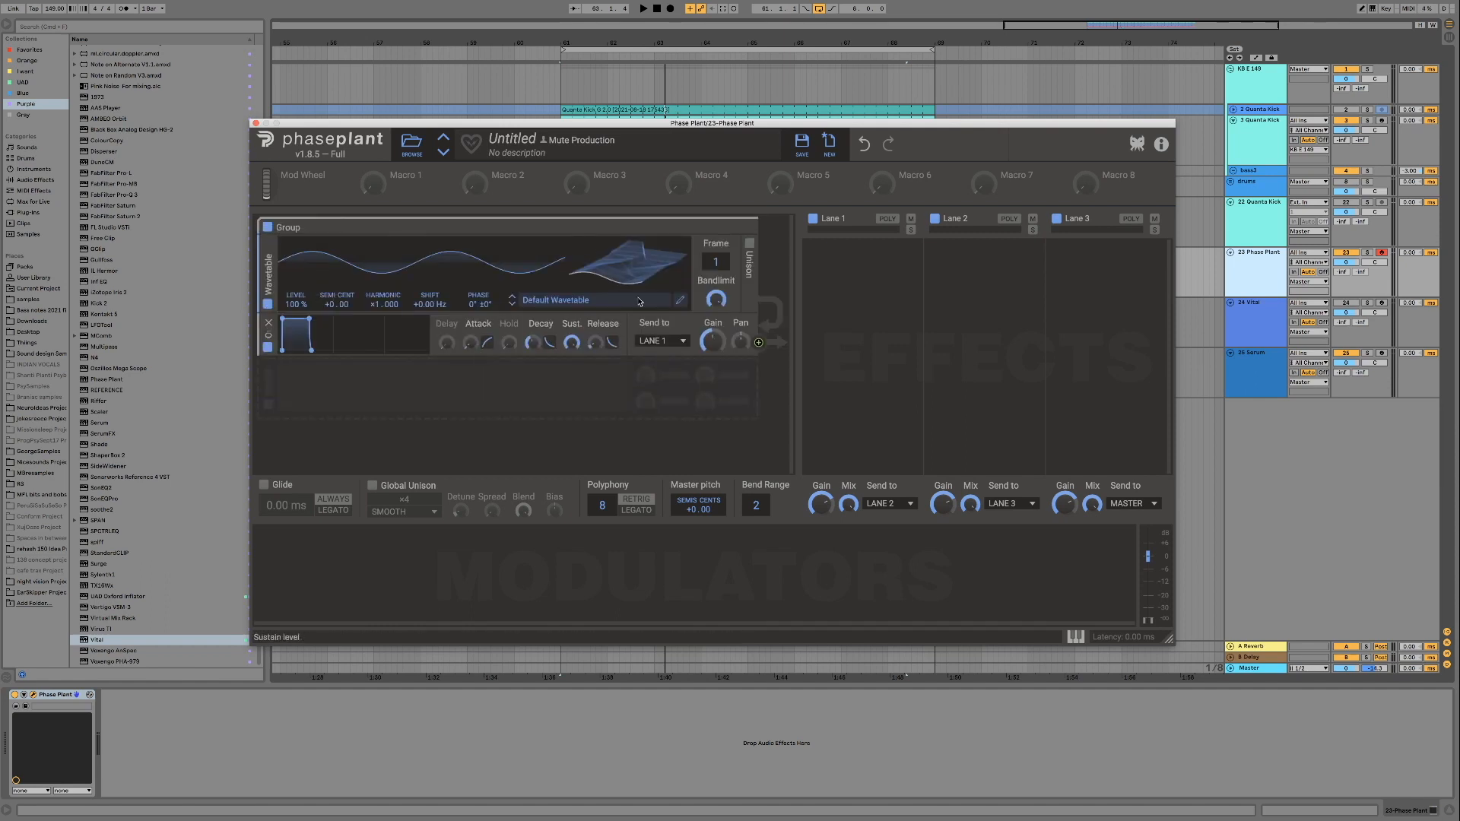
click(681, 303)
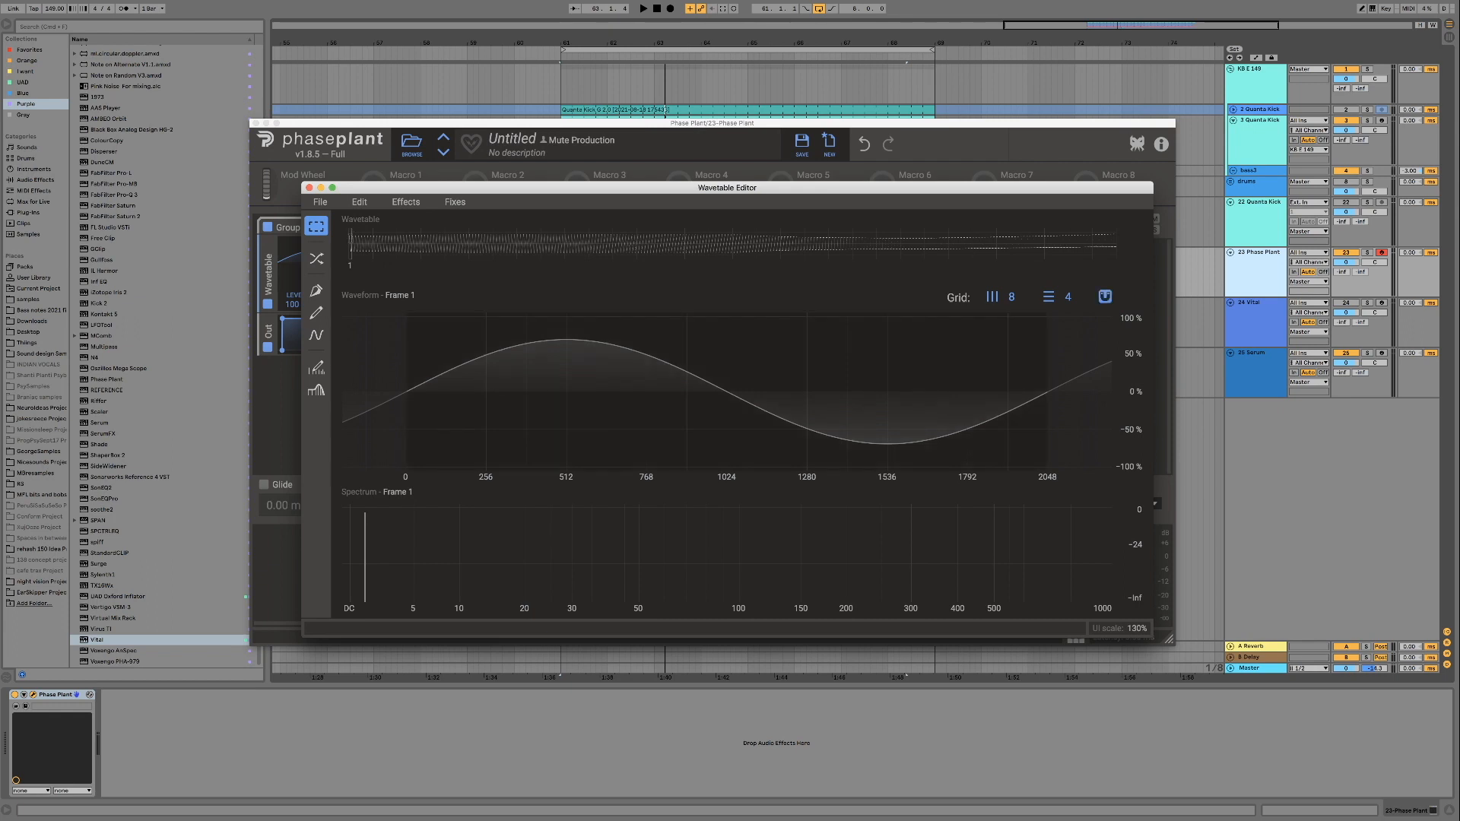
- Clear all 256 frames of the wavetable and fill the whole range with the pasted sine wave
drag(351, 247, 1193, 254)
key(Delete)
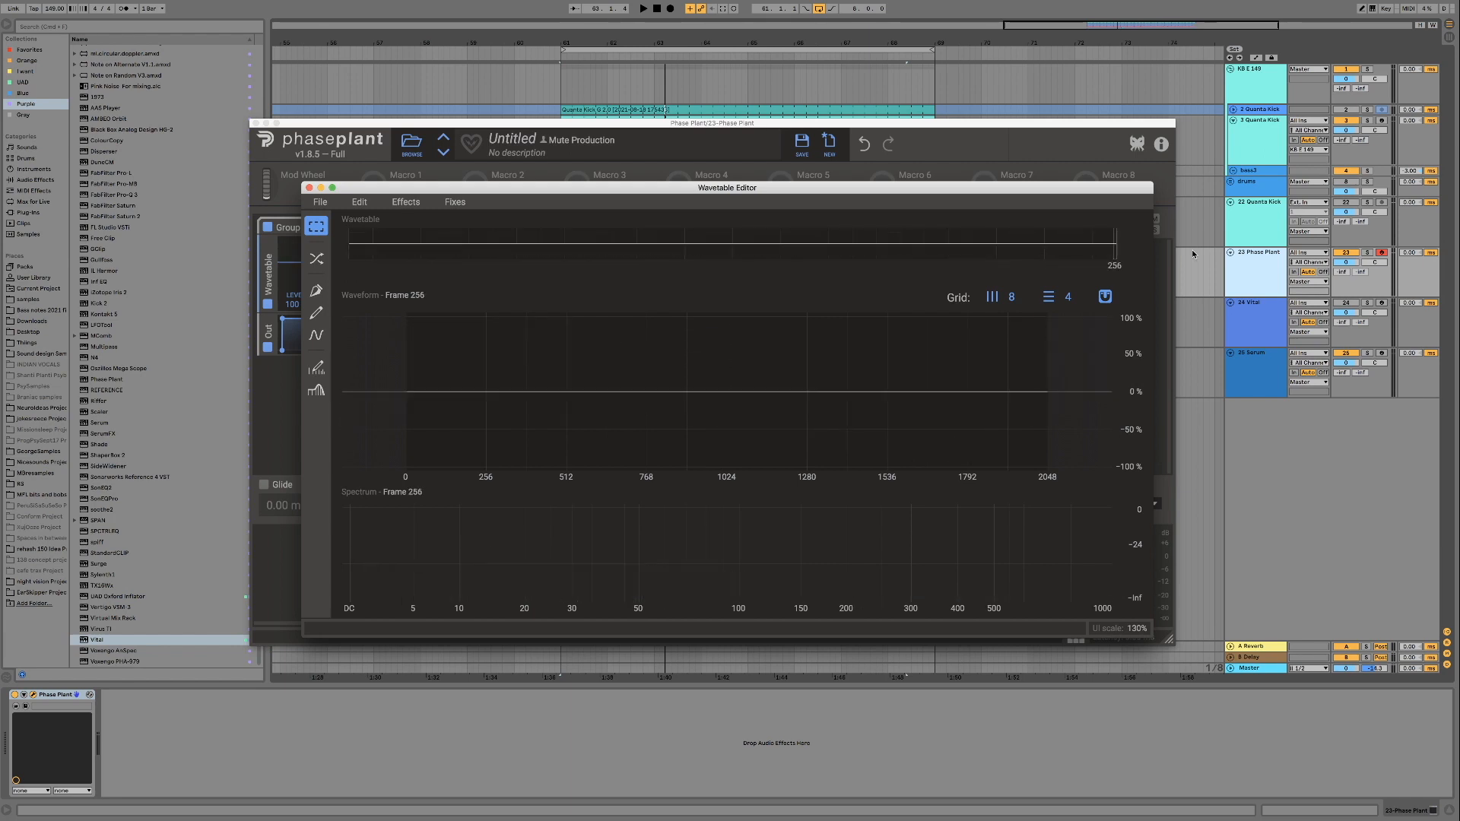
key(End)
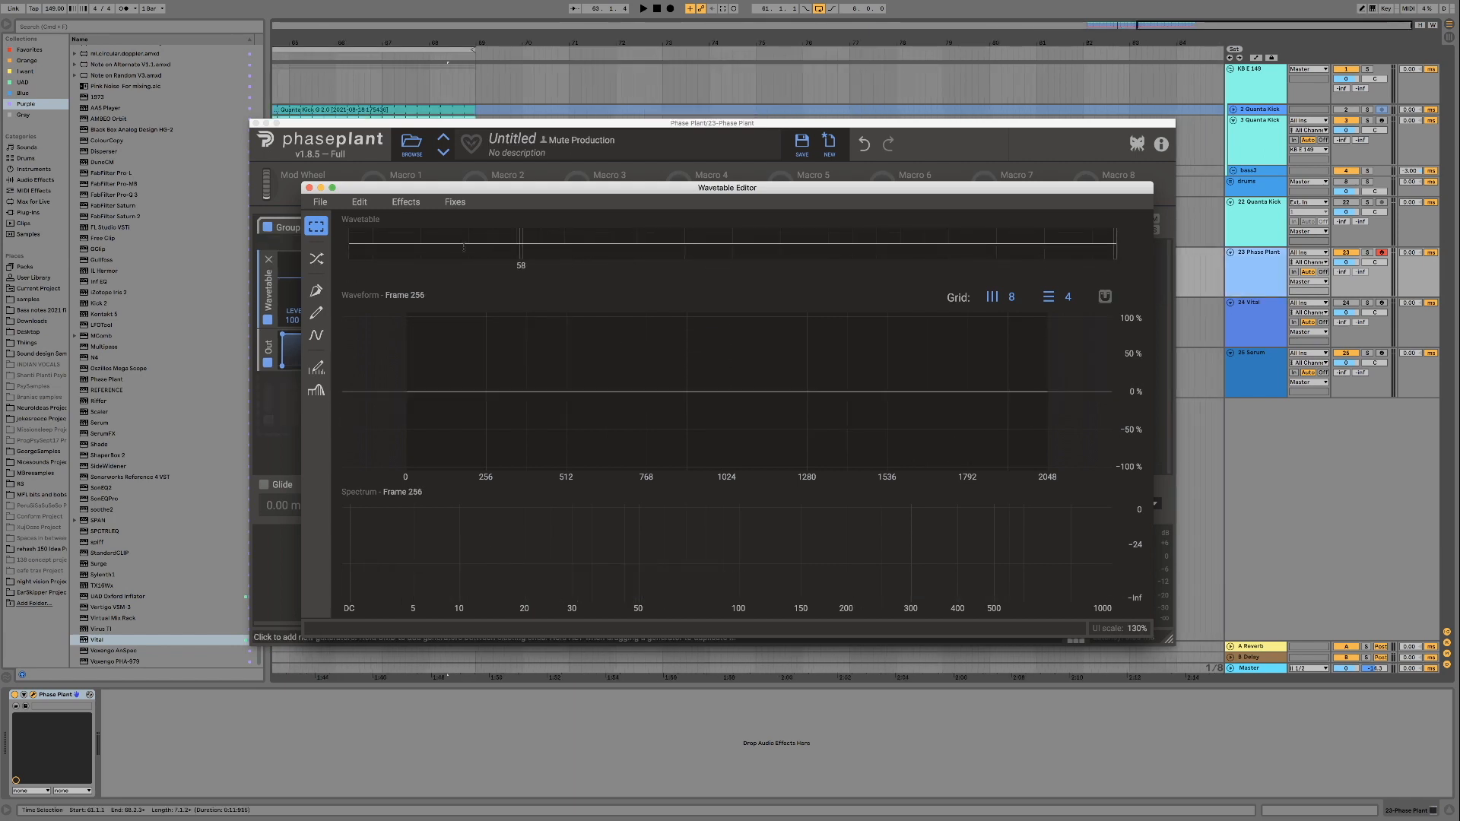
key(super+v)
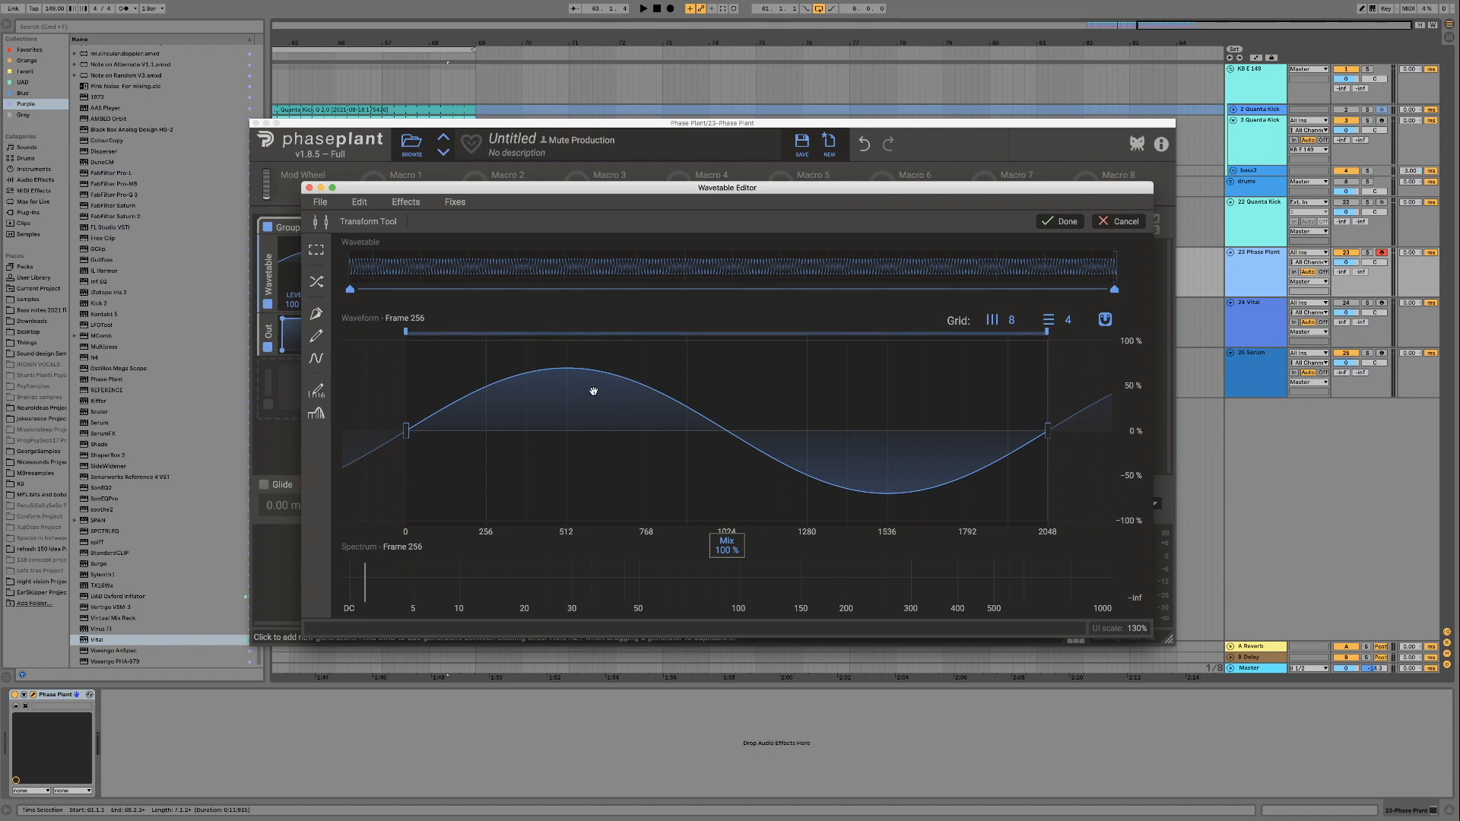
click(1060, 221)
- Apply Power Sync across the wavetable with Overlap at 100 %, and tune the oscillator to -12.00 semitones
click(406, 201)
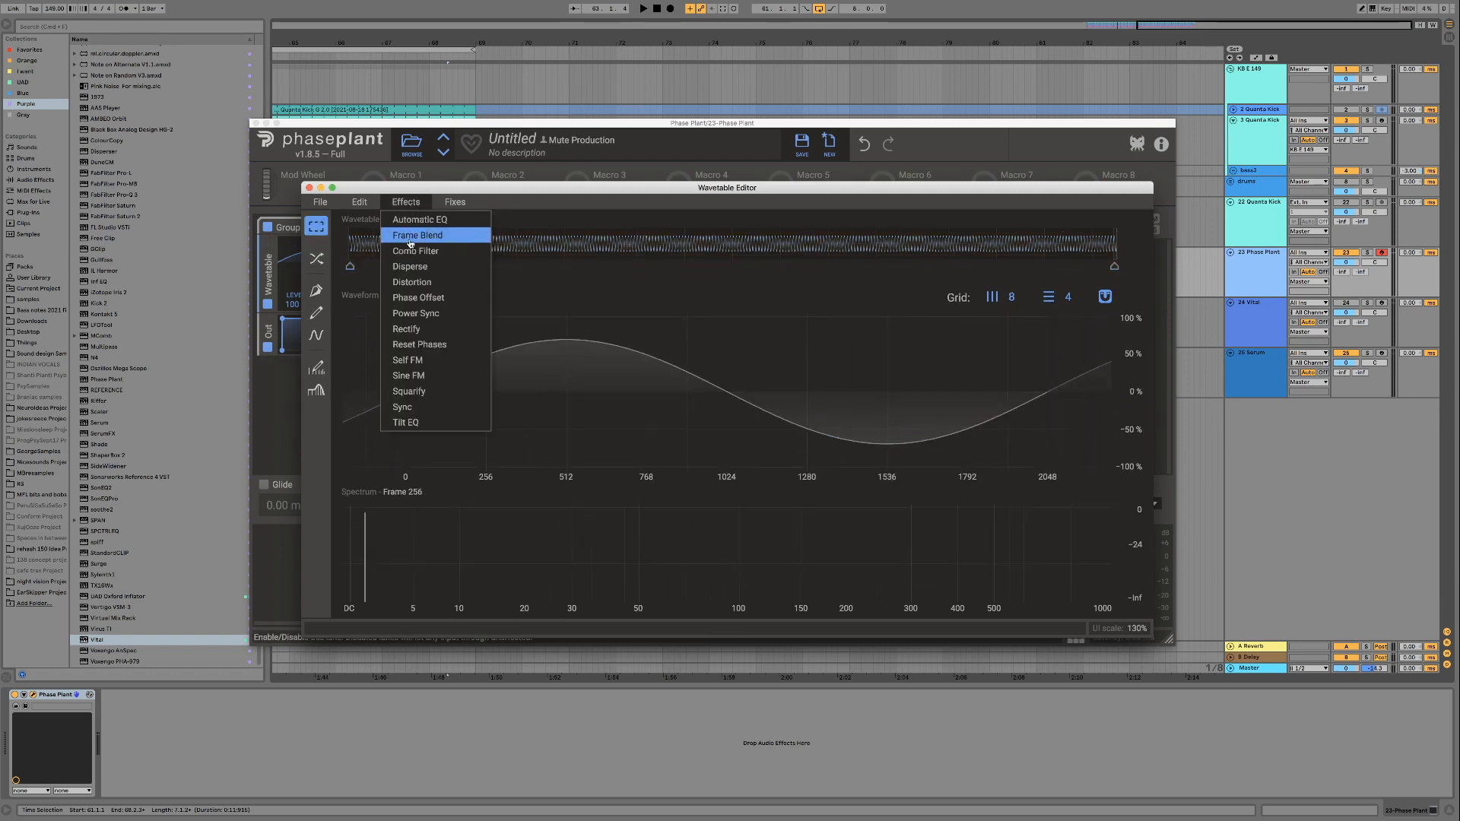
click(432, 314)
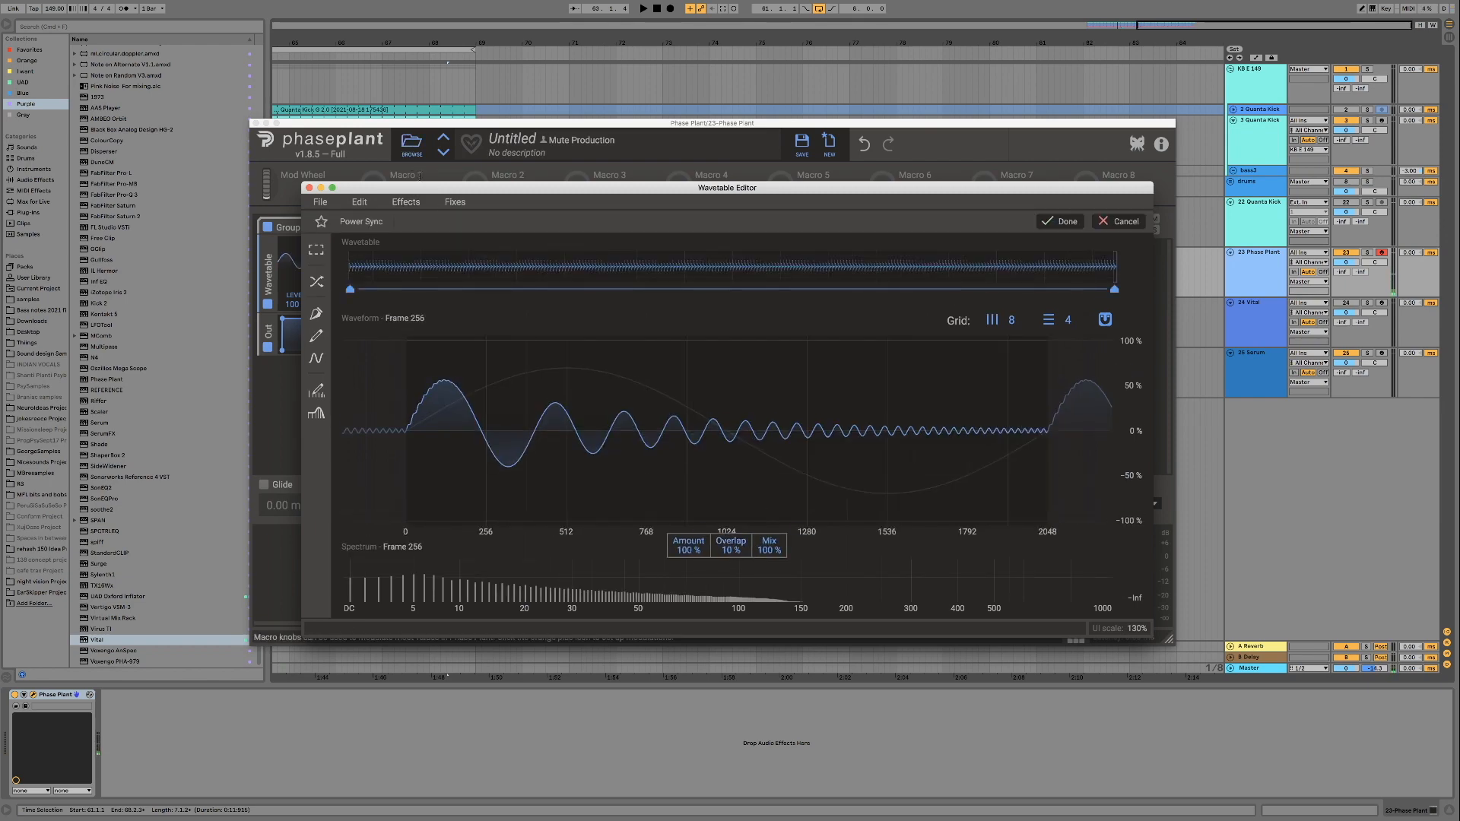
drag(727, 188, 960, 189)
drag(329, 304, 329, 341)
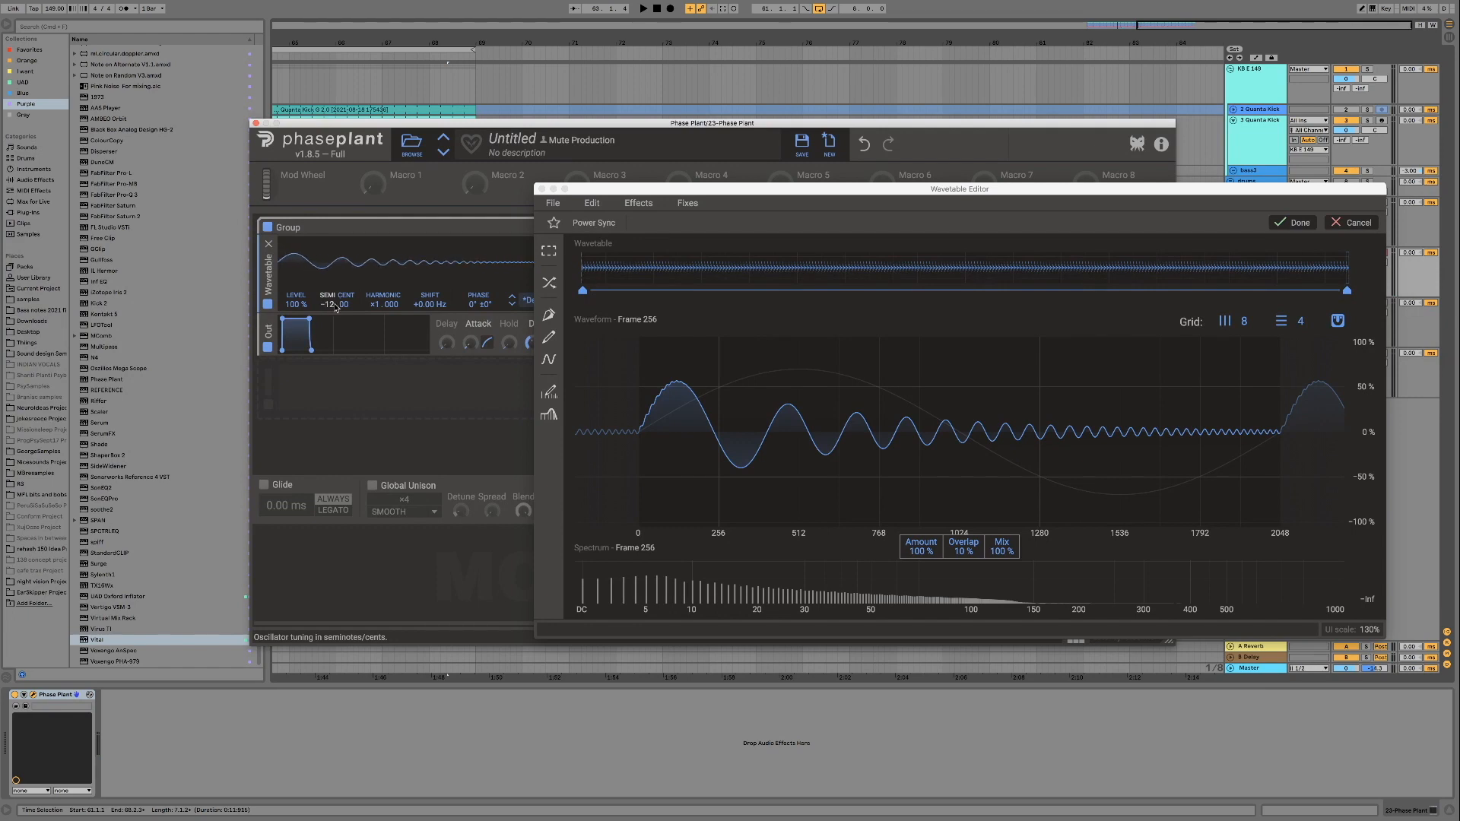
drag(852, 188, 793, 183)
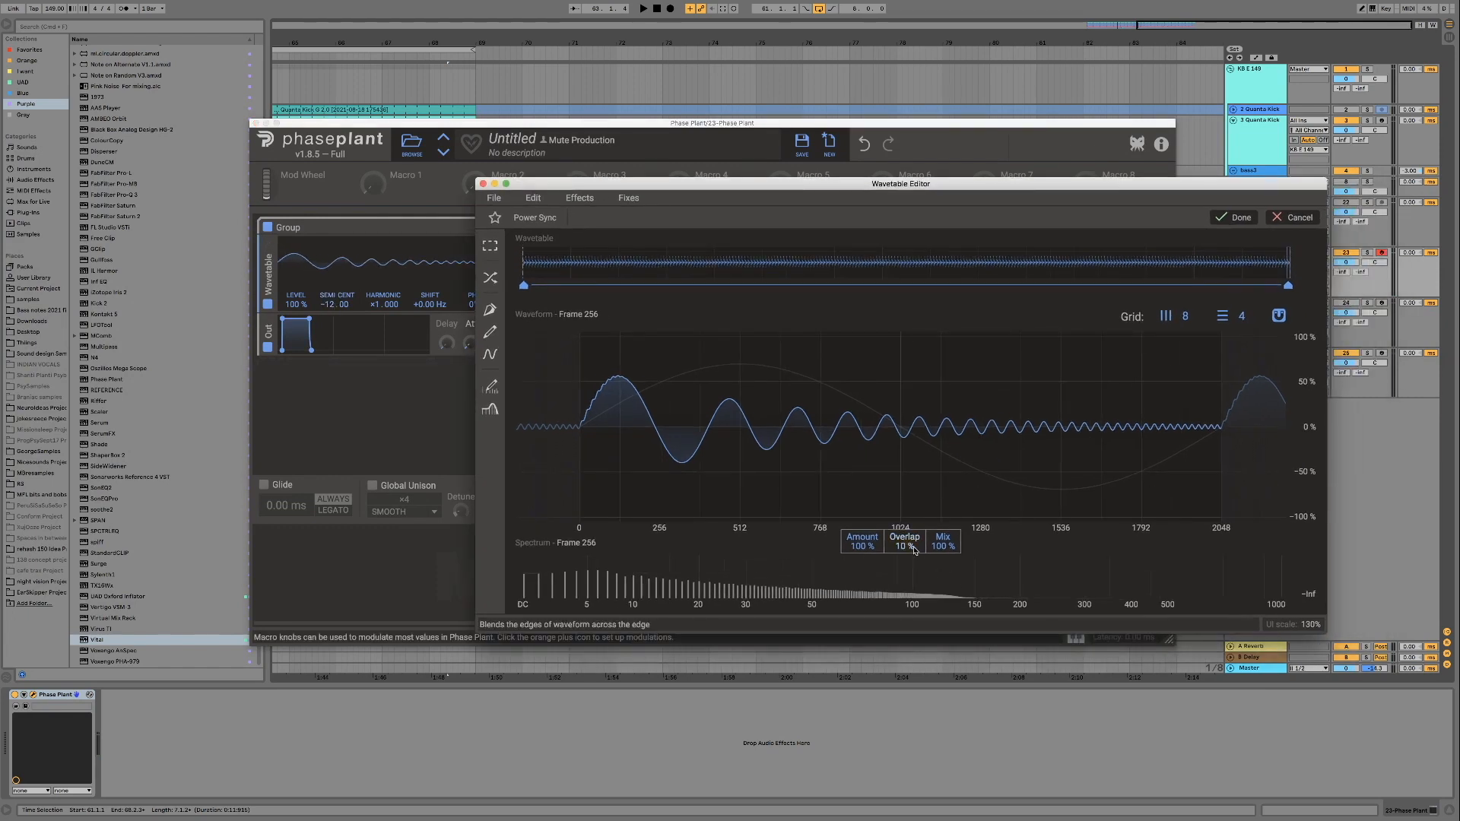
drag(905, 543, 905, 472)
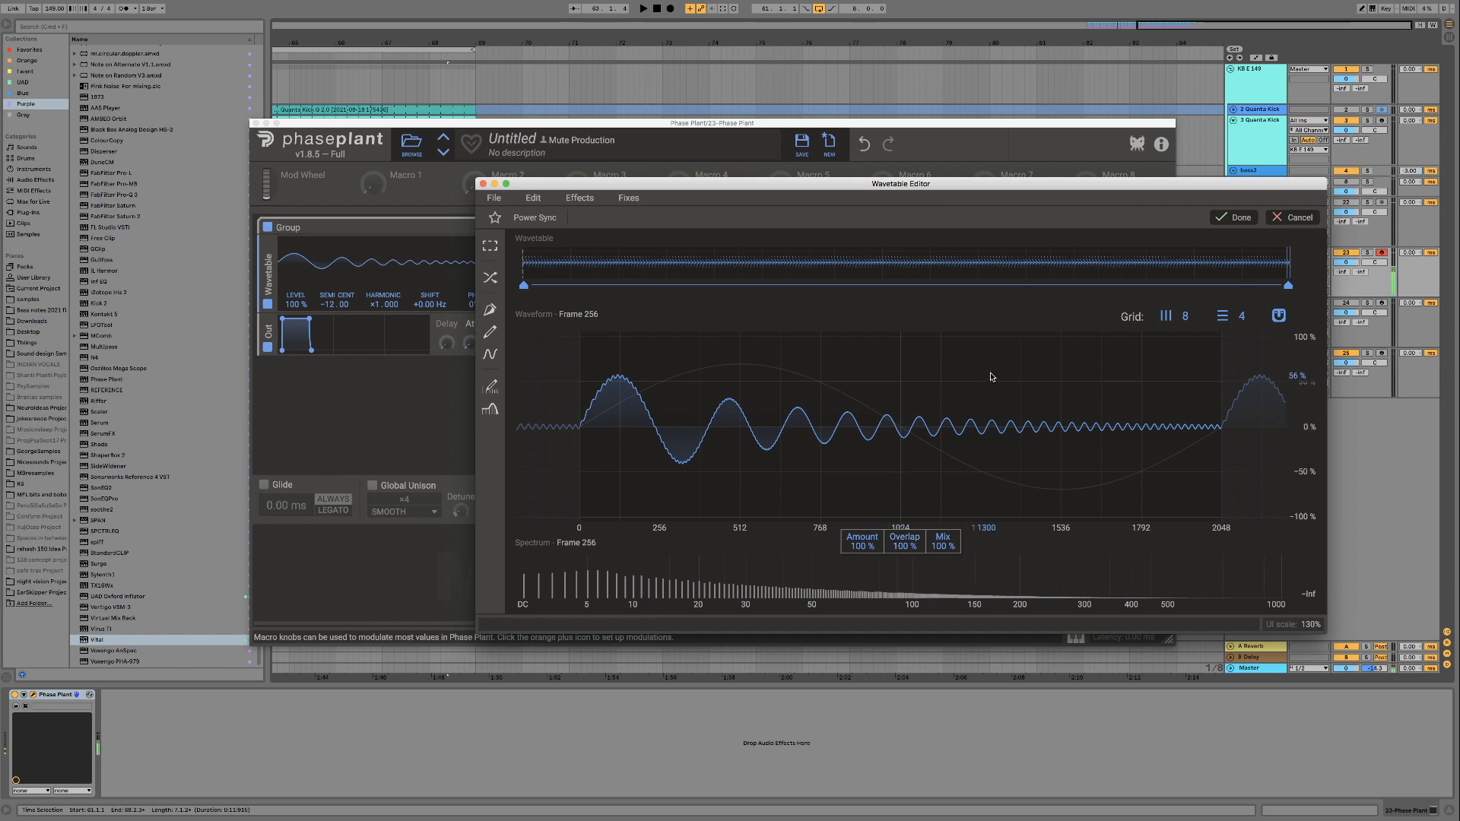
click(1235, 217)
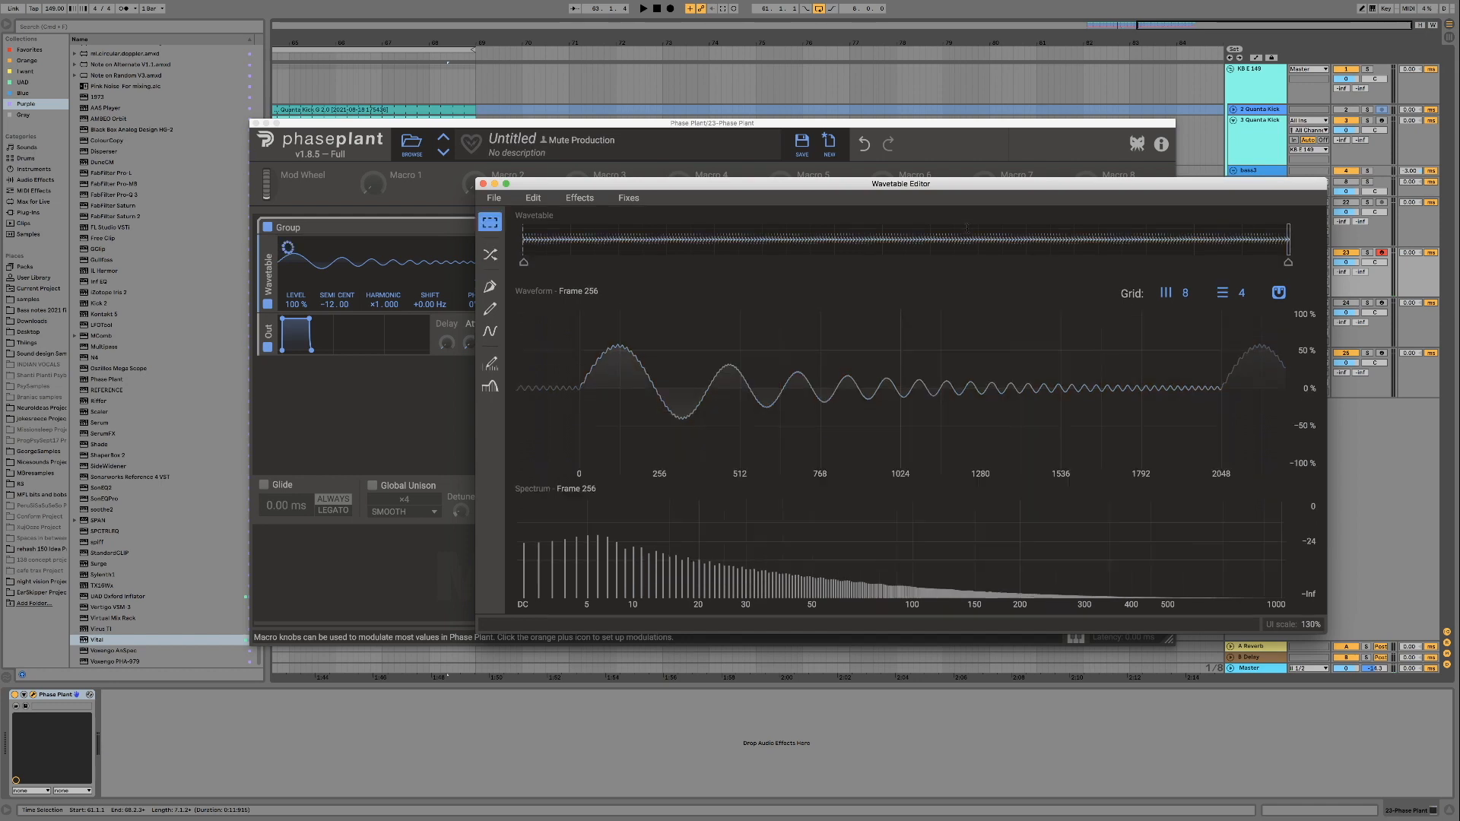
- Apply Tilt EQ across the wavetable, adjusting the first frame's Tone and setting the last frame's Tone to -6.02 dB/oct
click(567, 202)
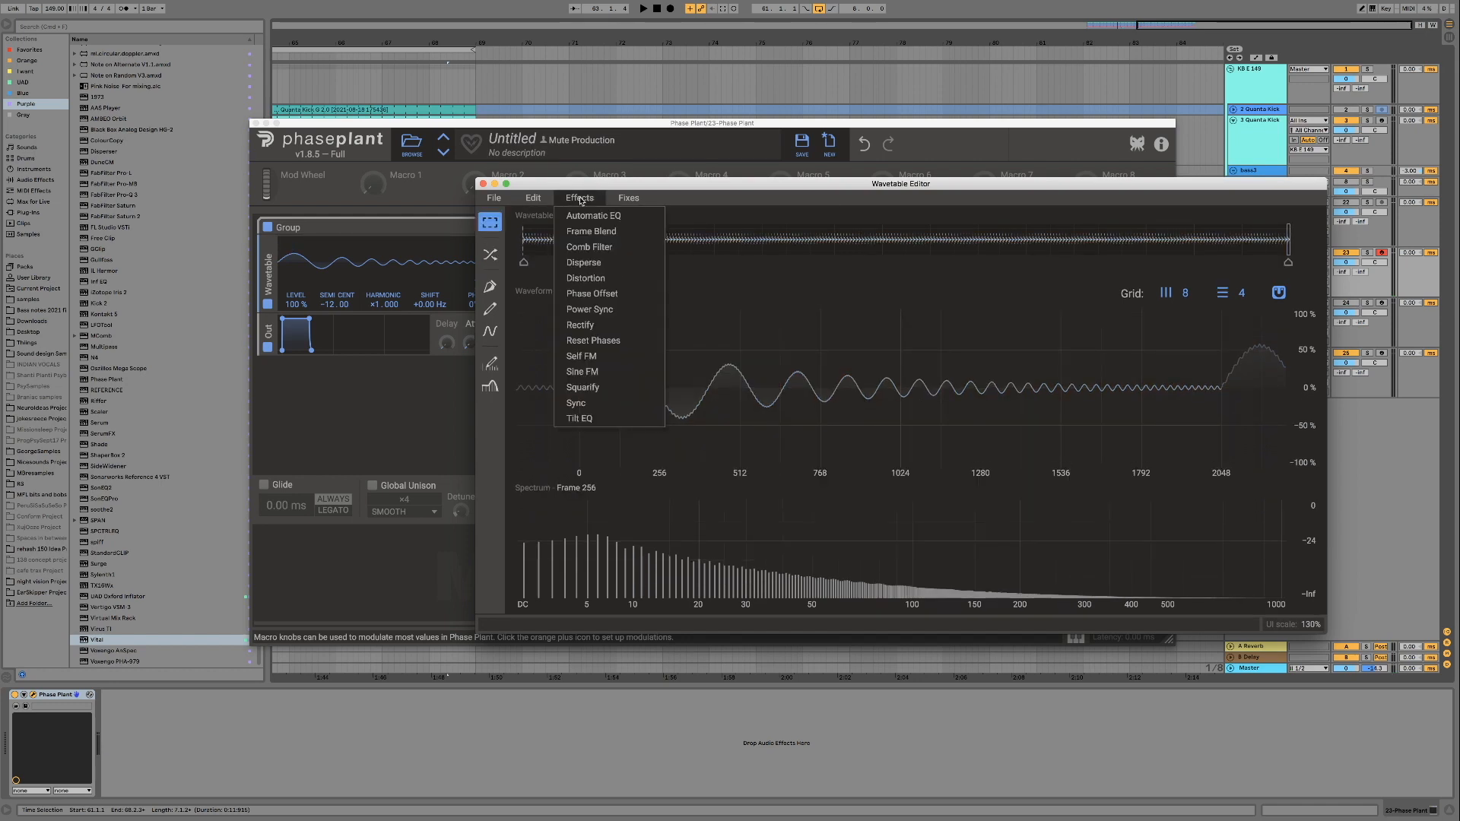
click(588, 420)
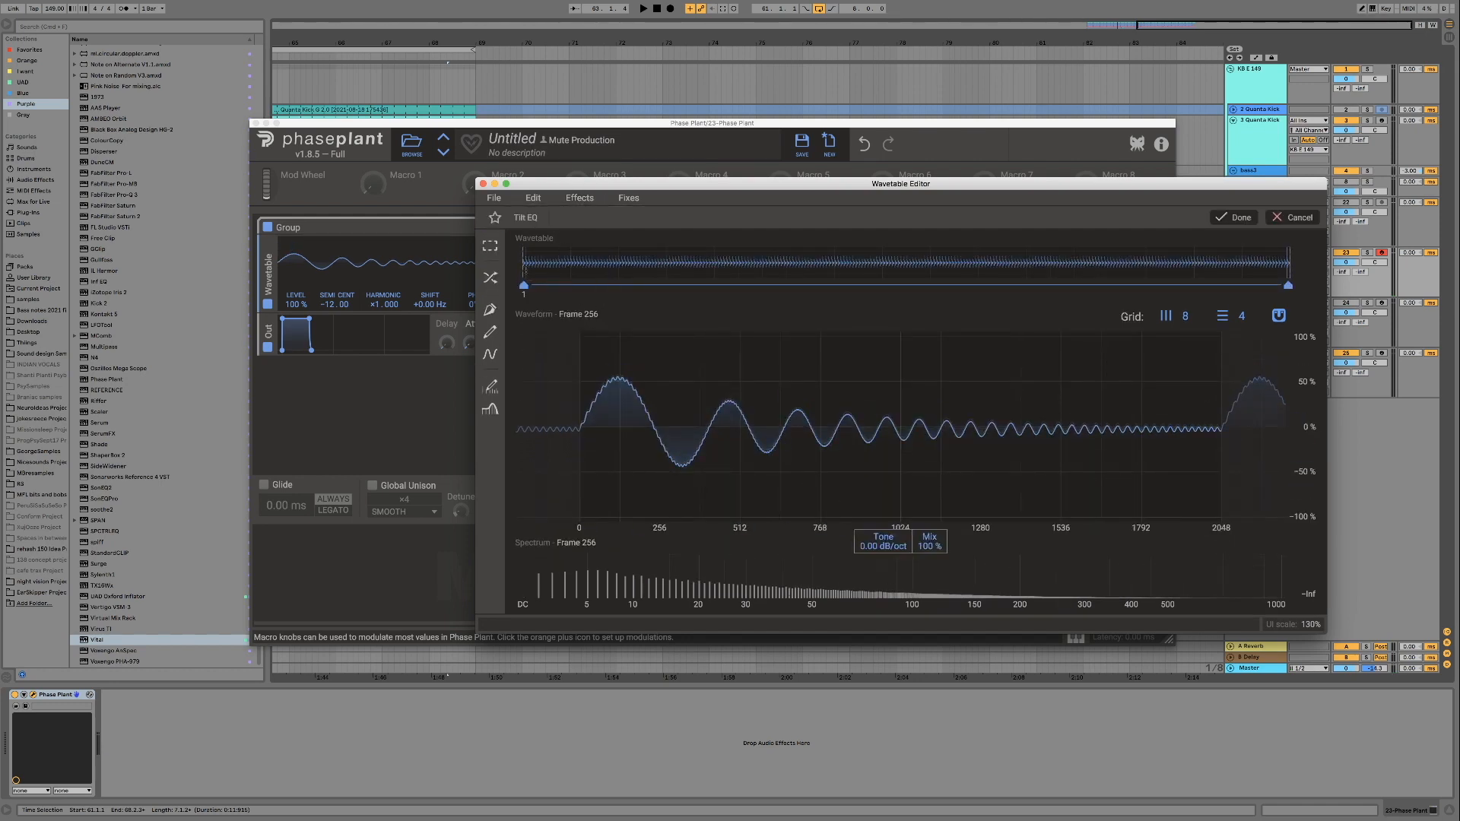
drag(884, 546, 884, 464)
click(1287, 253)
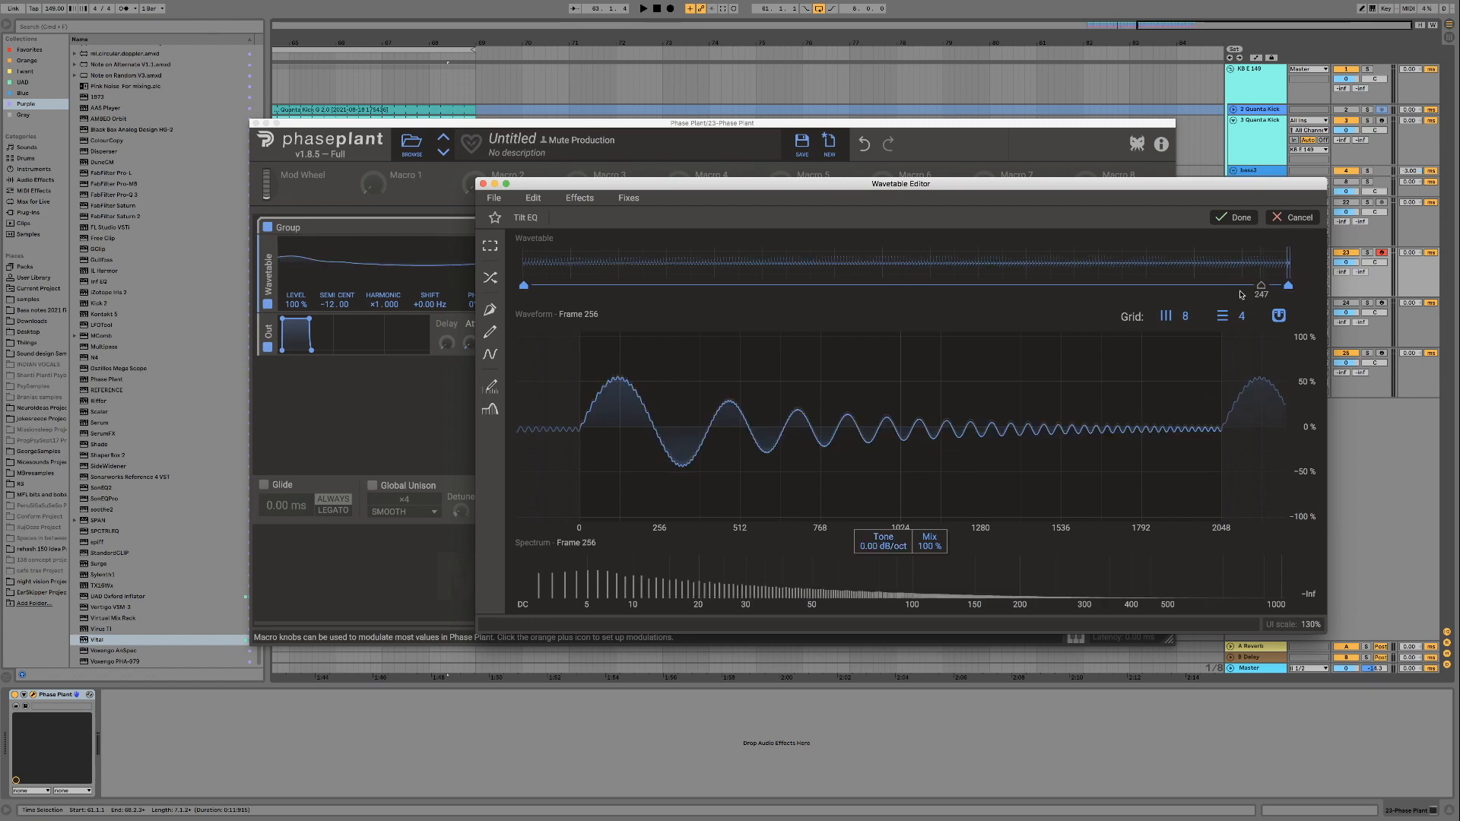
drag(884, 542, 885, 563)
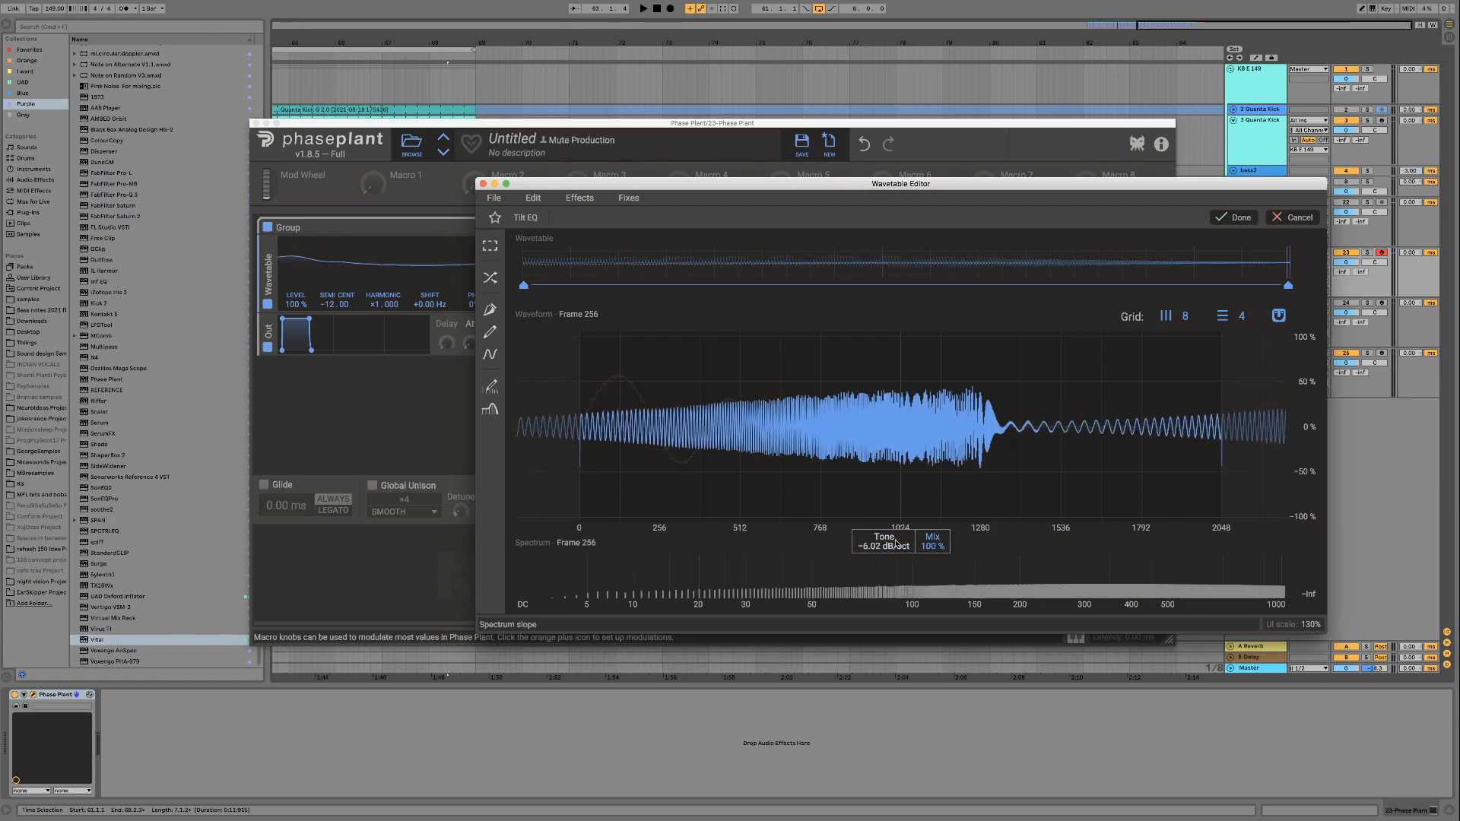
click(1233, 217)
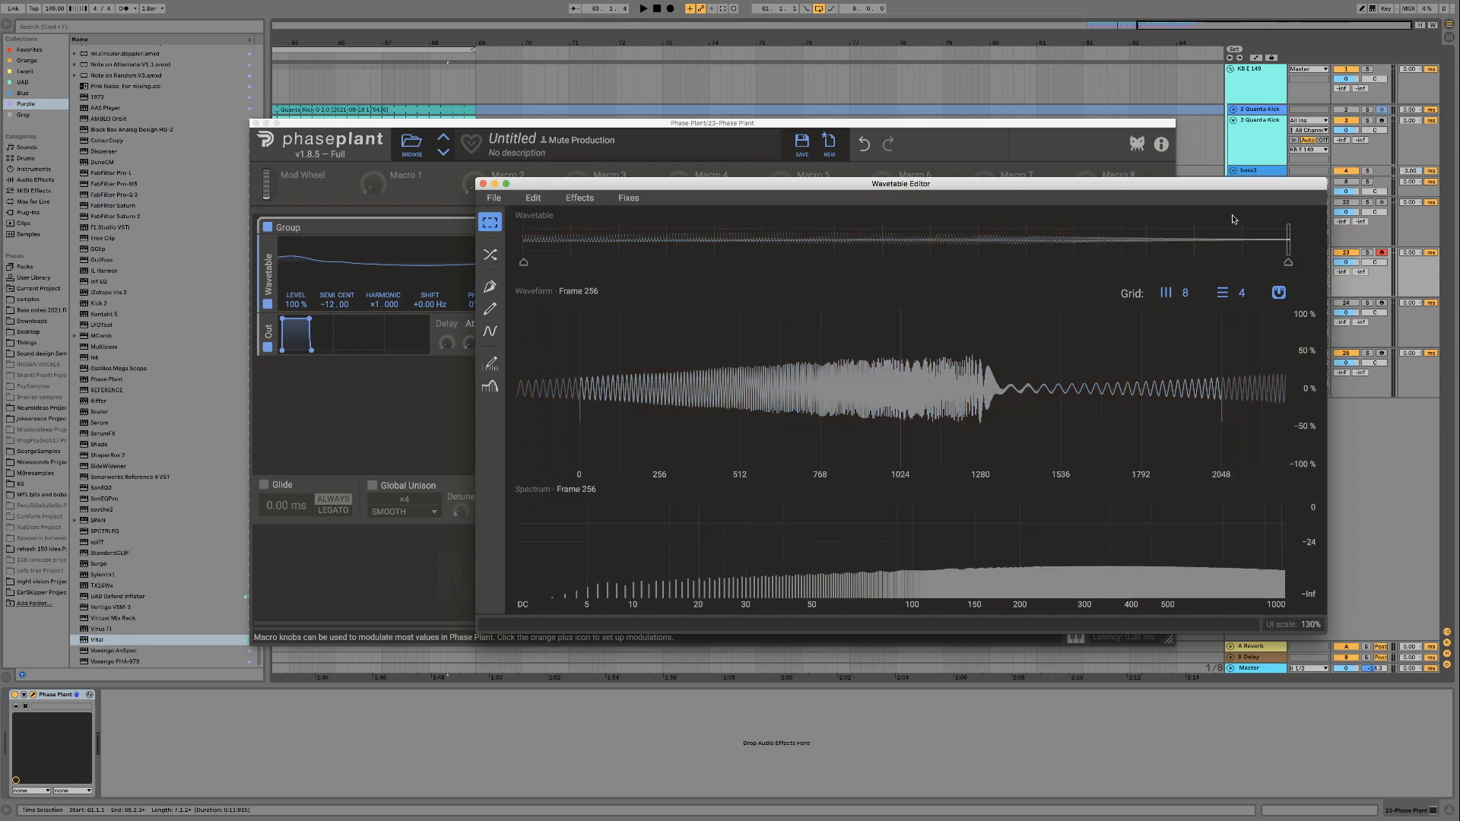
- Save the wavetable as a WAV file named "Bubble tutorial or something"
click(501, 202)
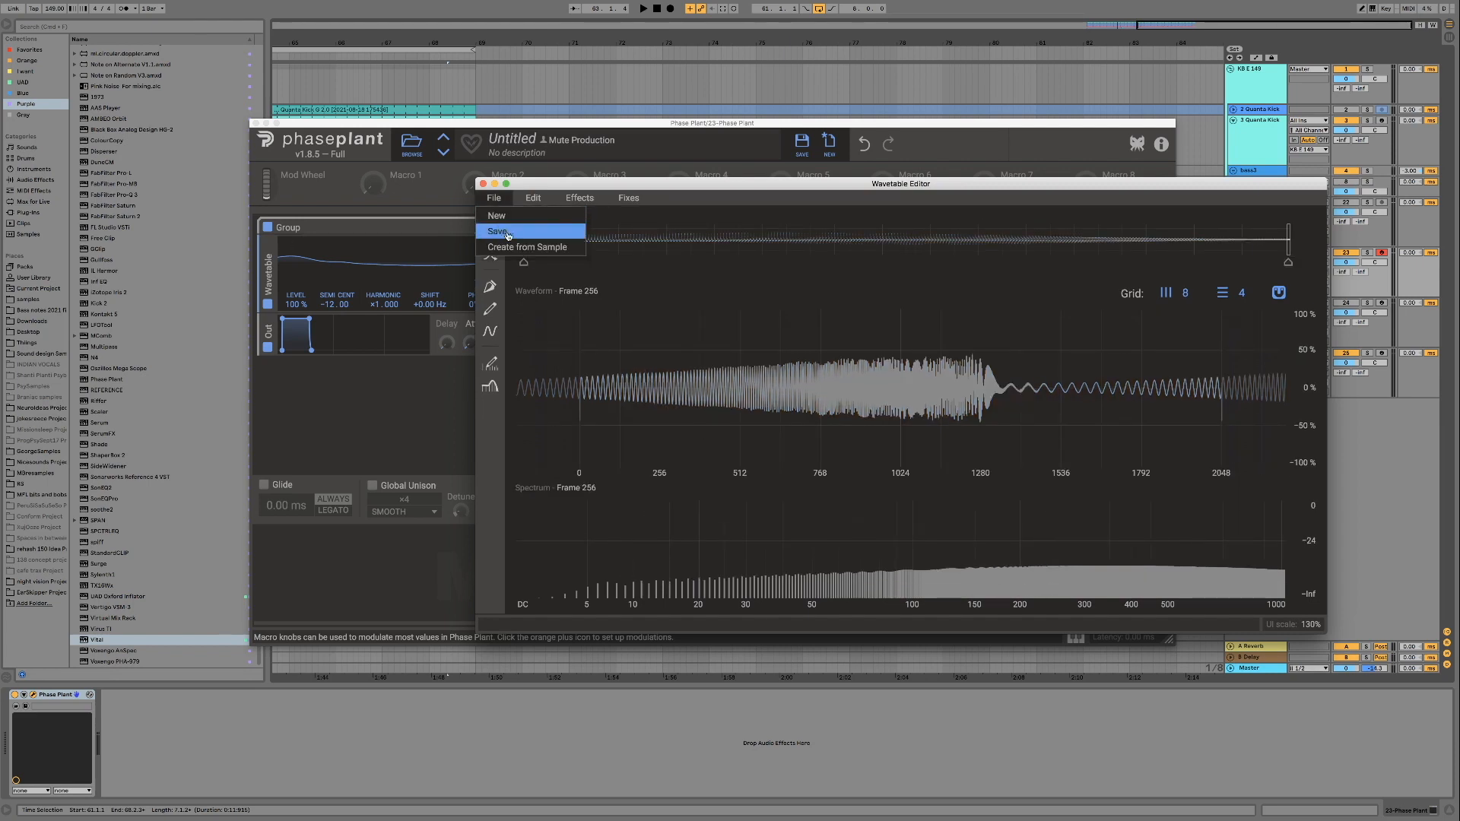
click(508, 236)
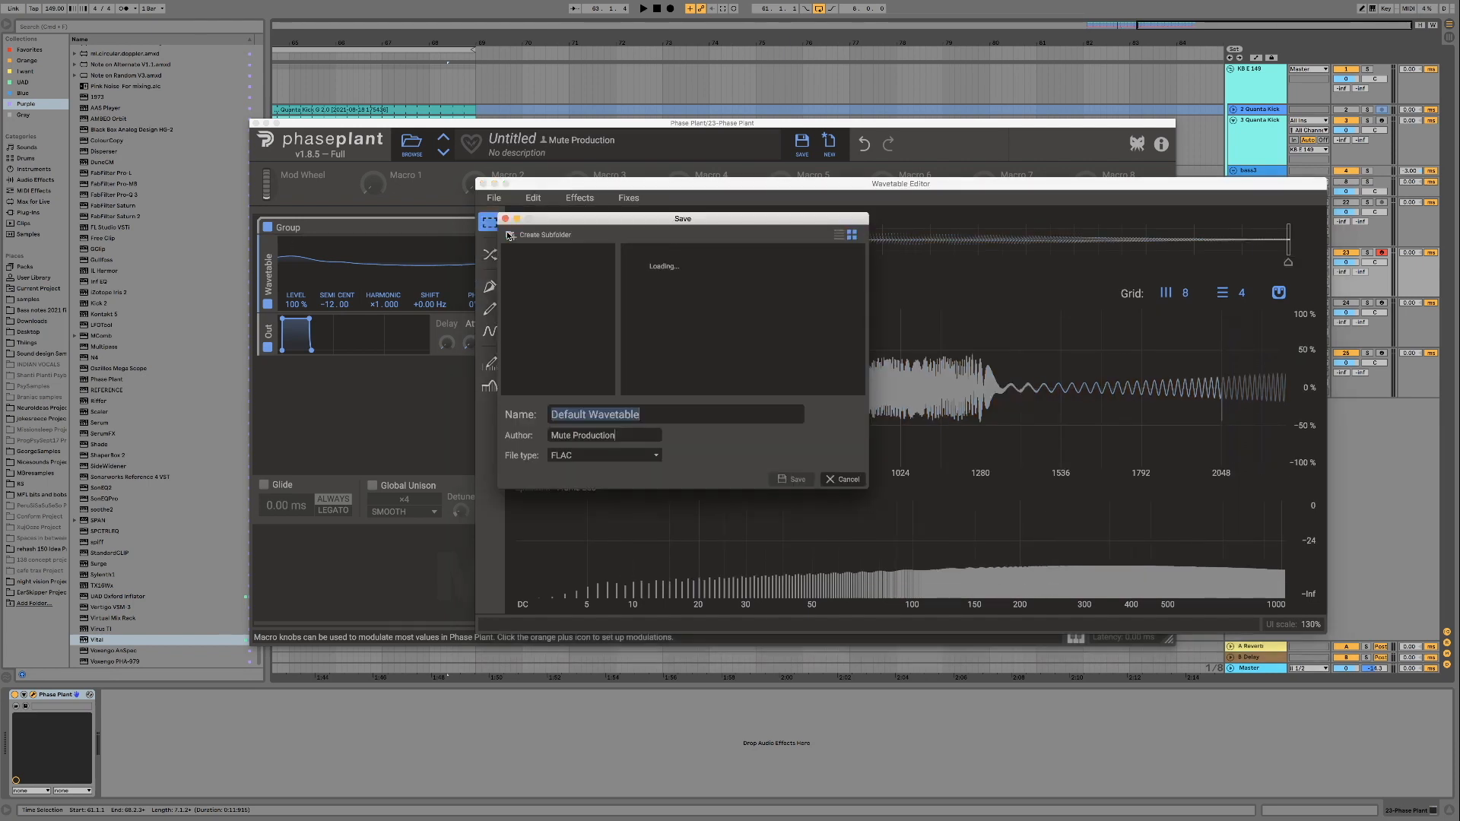
click(620, 455)
click(593, 478)
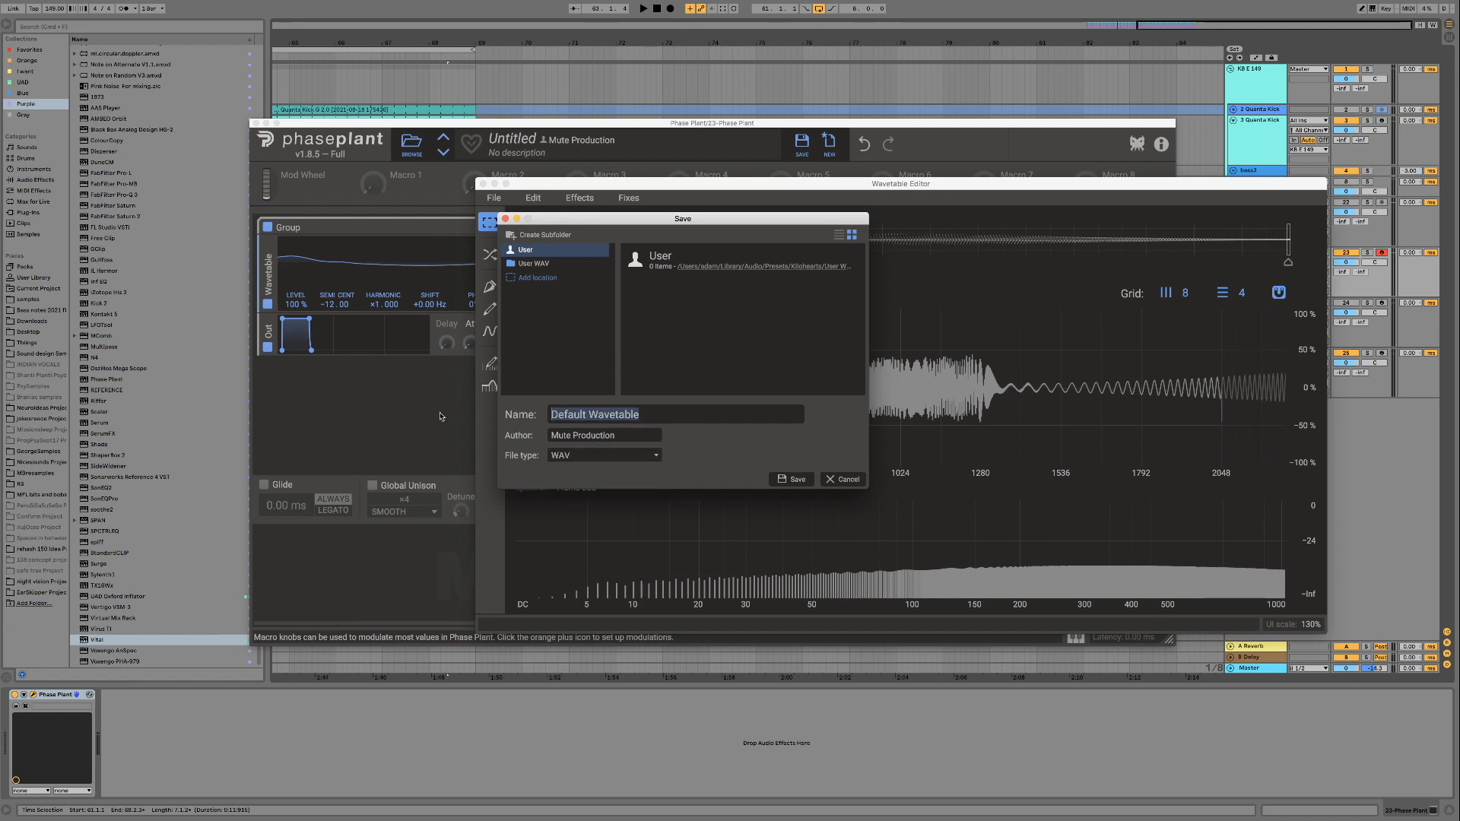
text(bubble tutorial or something)
click(791, 479)
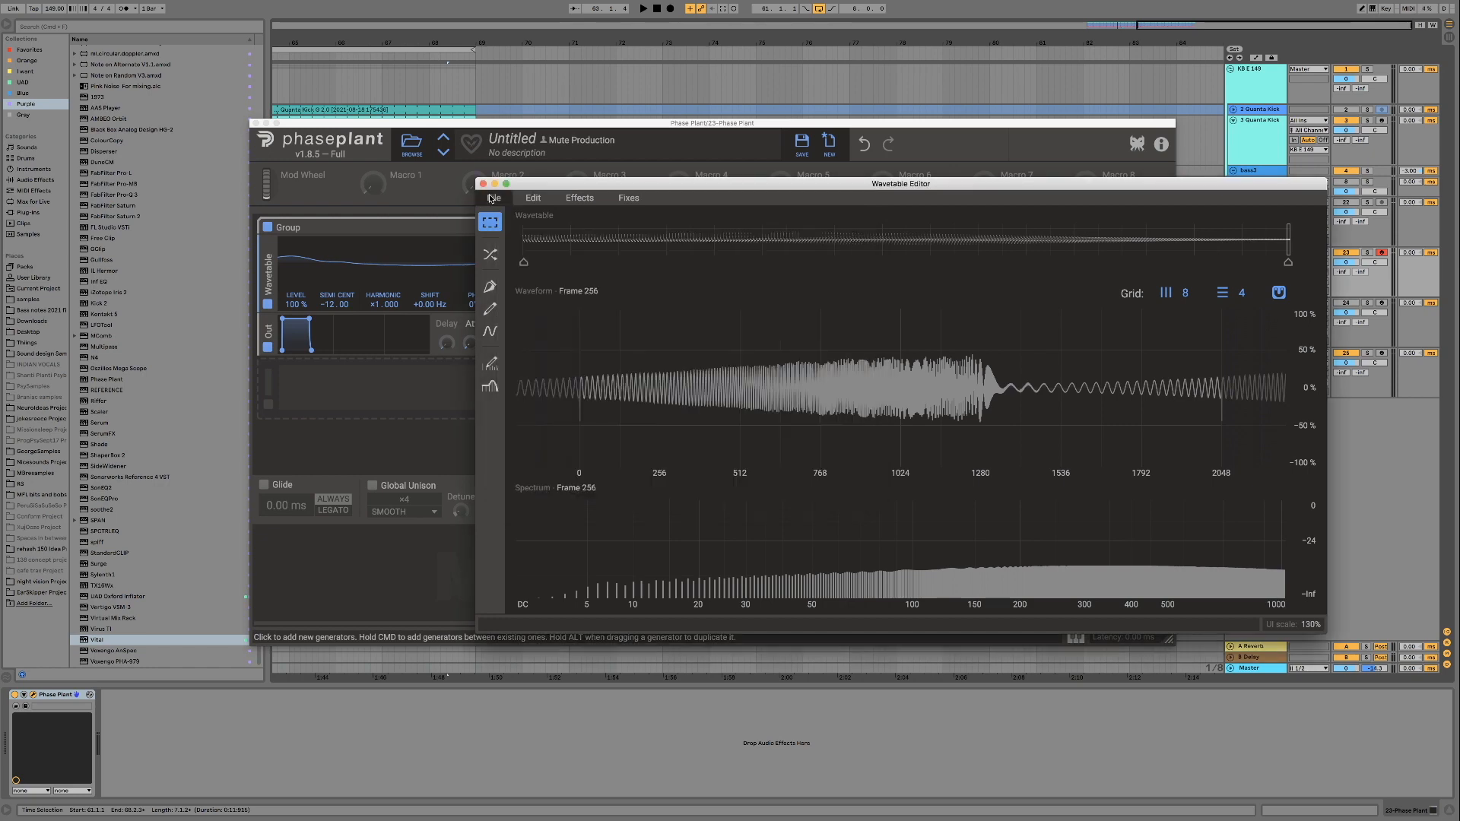
- Close the Phase Plant windows and load the "Bubble tutorial or something" user wavetable into oscillator A on the 25 Serum track
click(482, 183)
click(255, 122)
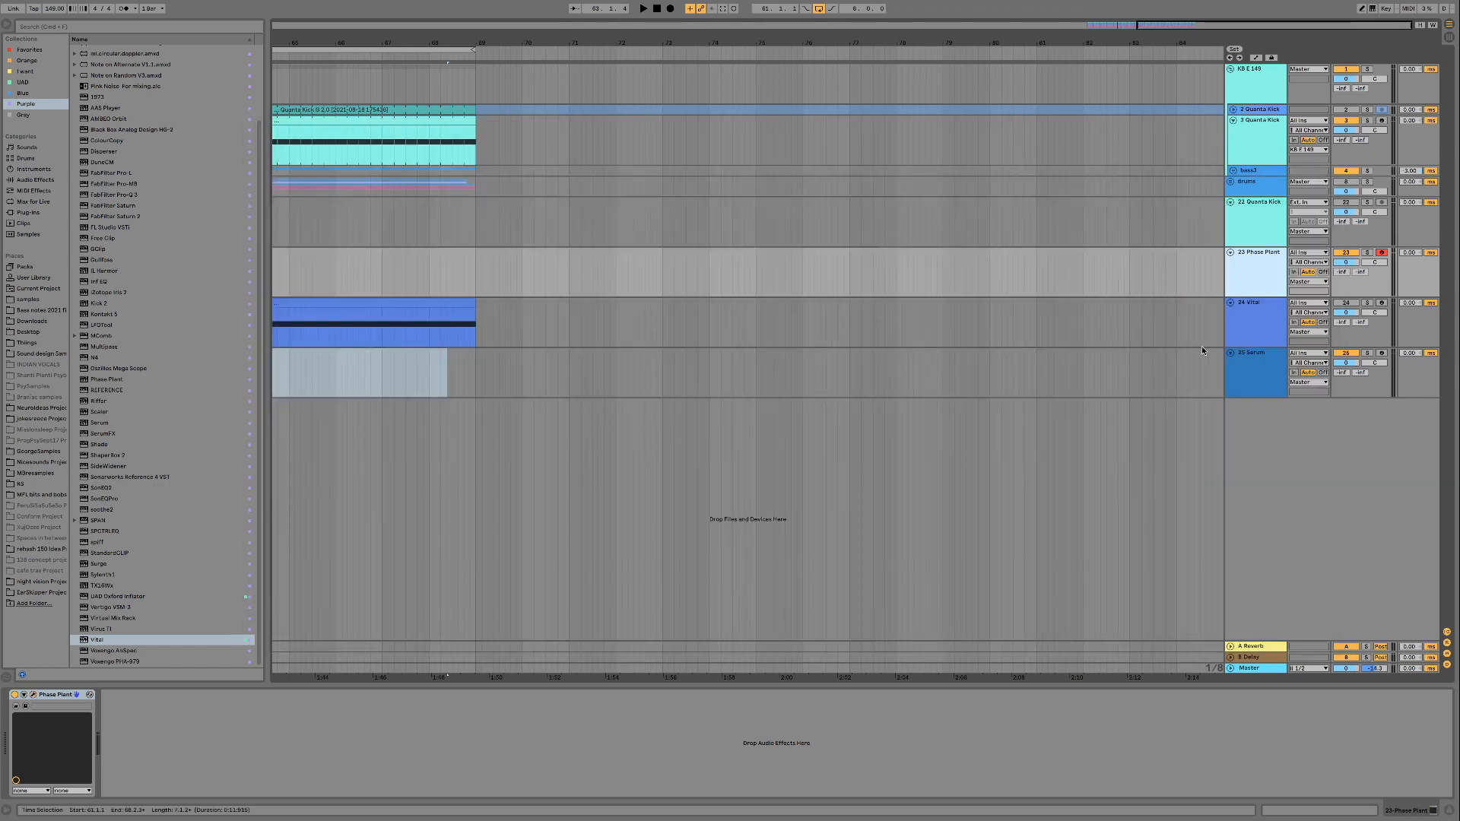
click(1258, 381)
click(504, 232)
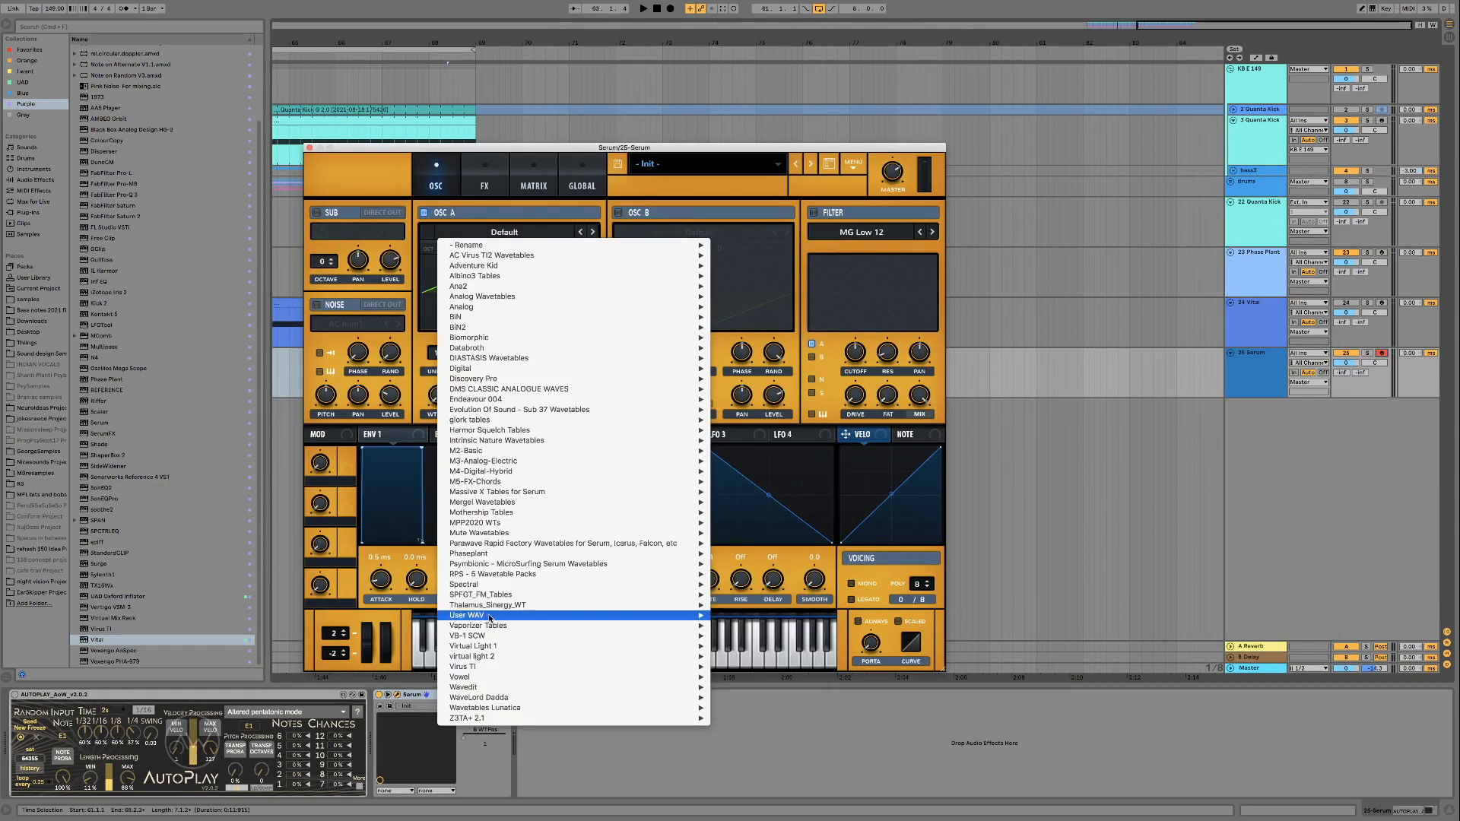
mouse_move(484, 616)
click(784, 358)
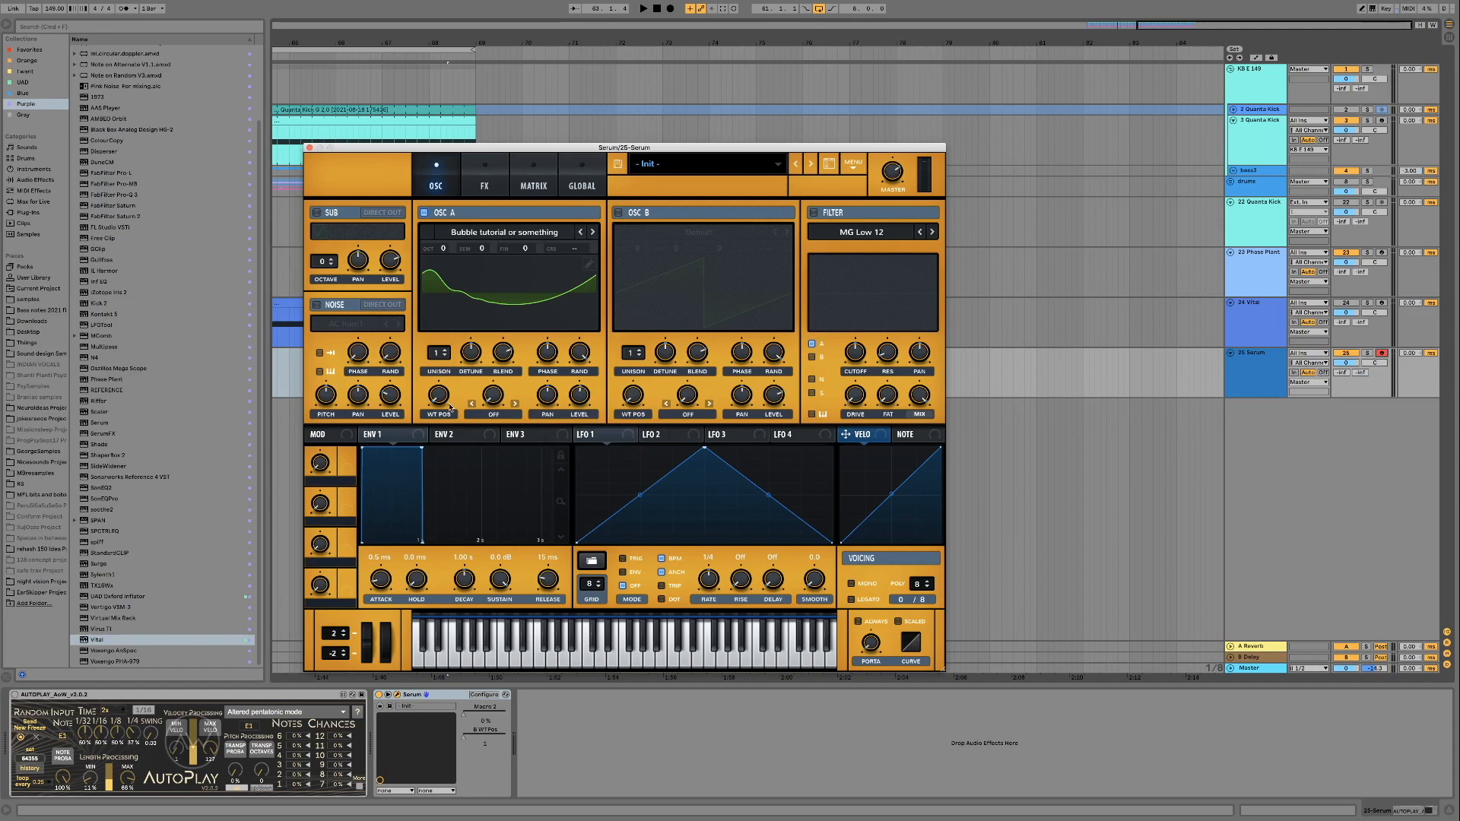
- Set oscillator A's octave to -1 and sweep its wavetable position, leaving it at about frame 184
drag(442, 401, 445, 267)
mouse_move(439, 395)
mouse_down()
mouse_move(437, 266)
mouse_move(443, 373)
mouse_up()
drag(445, 246, 447, 268)
drag(438, 395, 438, 347)
drag(442, 248, 446, 237)
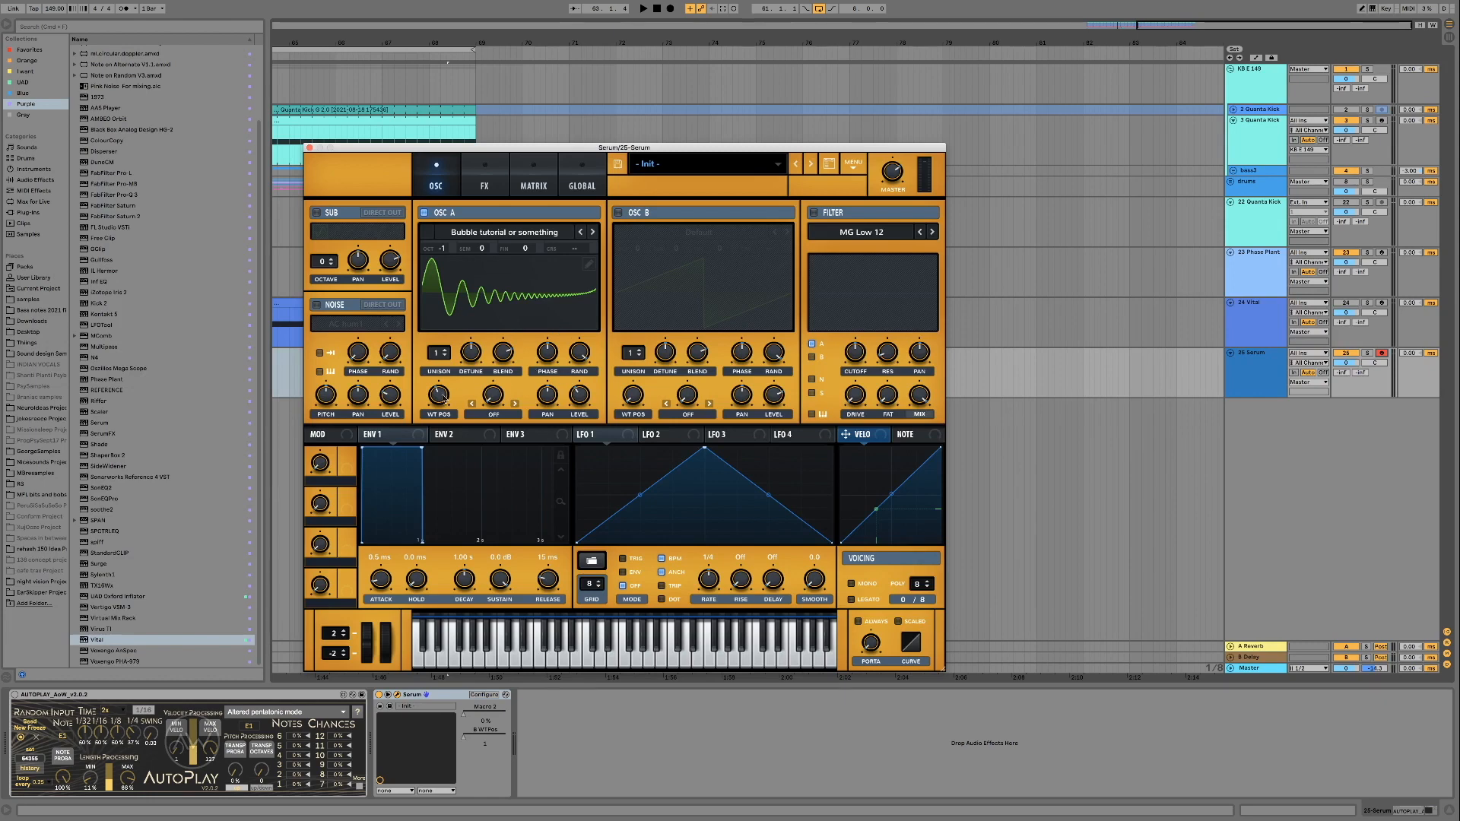
drag(445, 403, 446, 367)
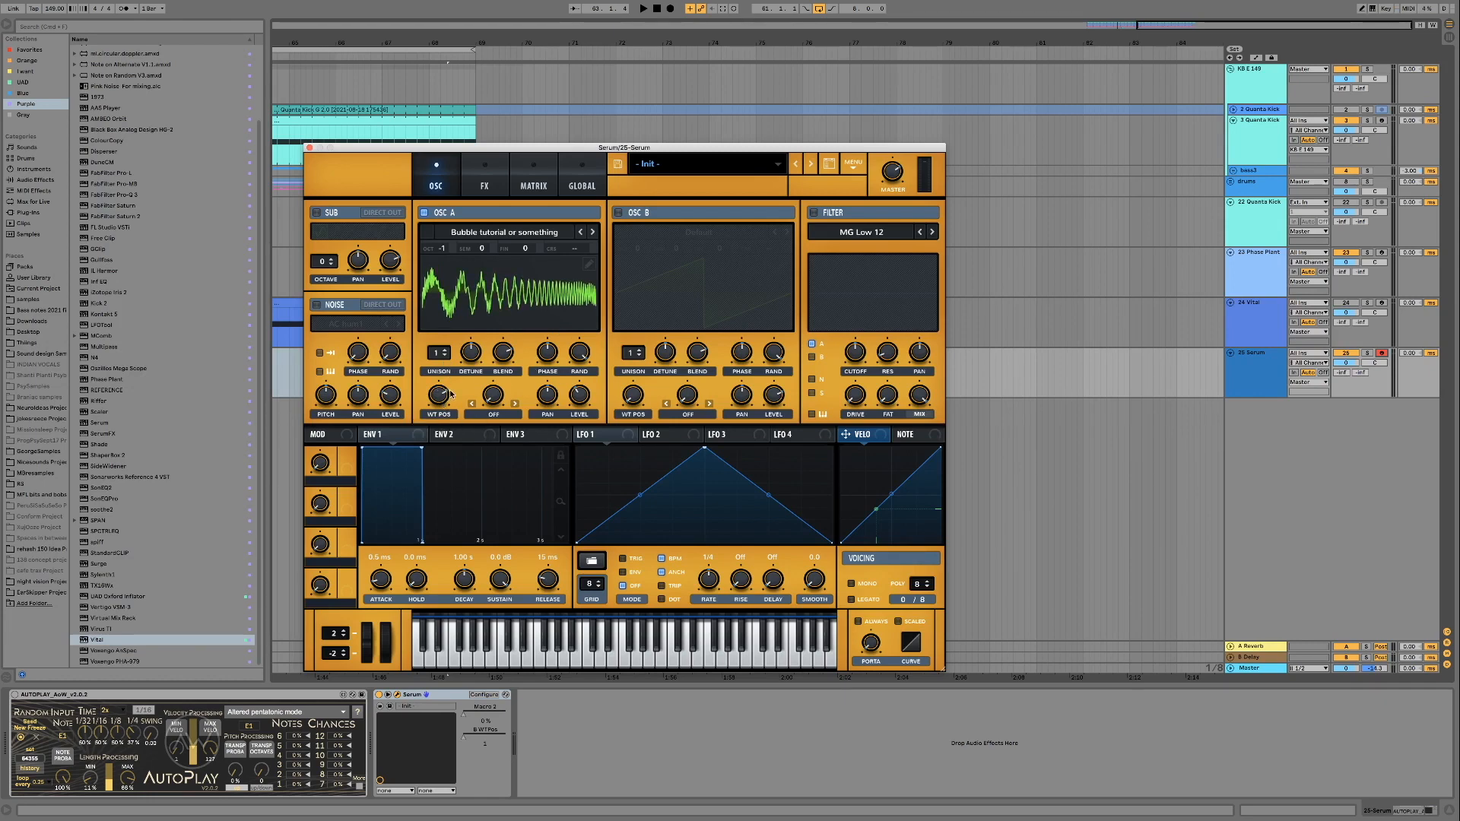
- Open oscillator A's wavetable editor and remove all frames except the selected frame 184
click(589, 264)
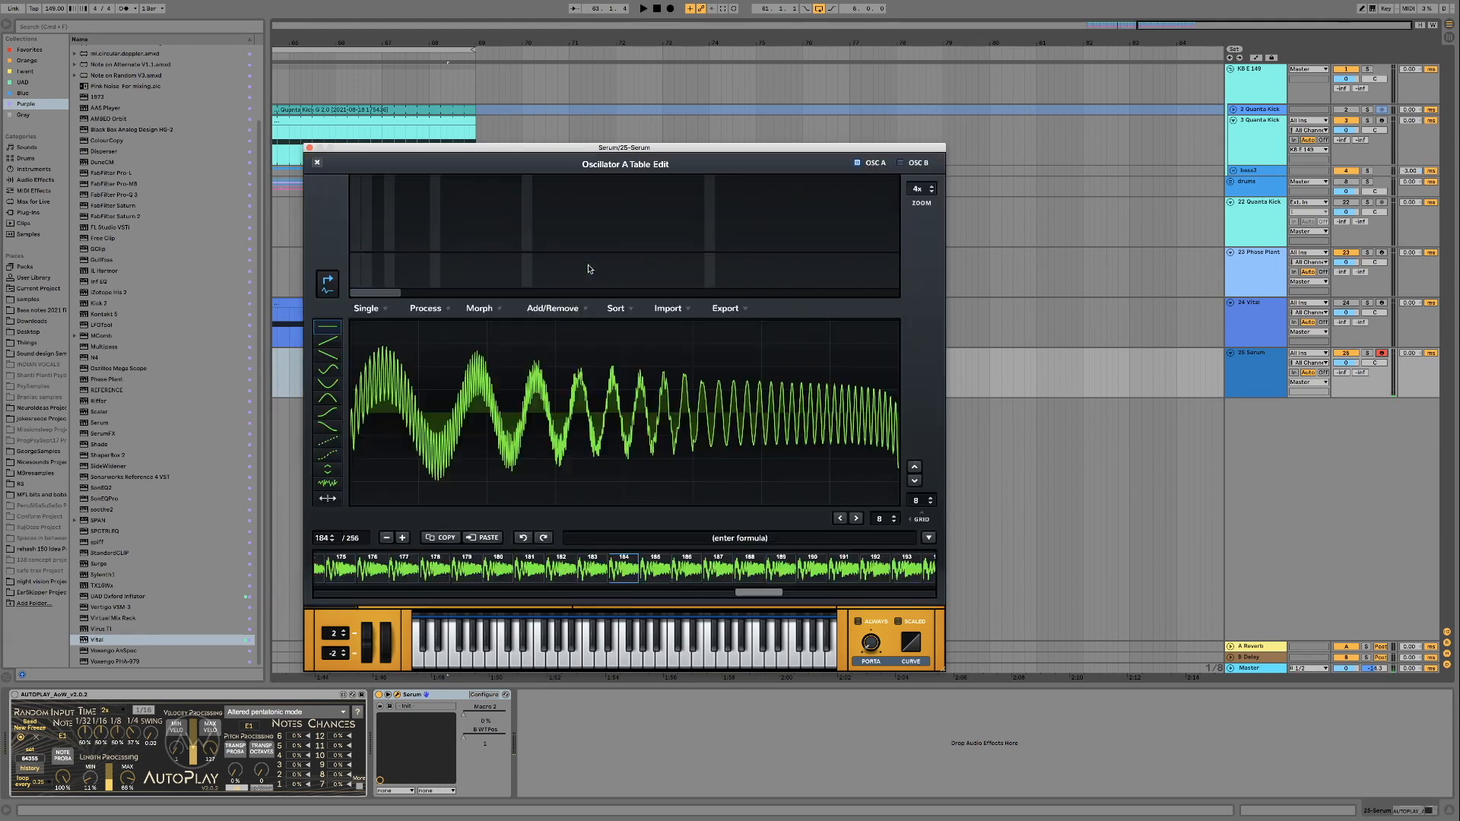
click(585, 309)
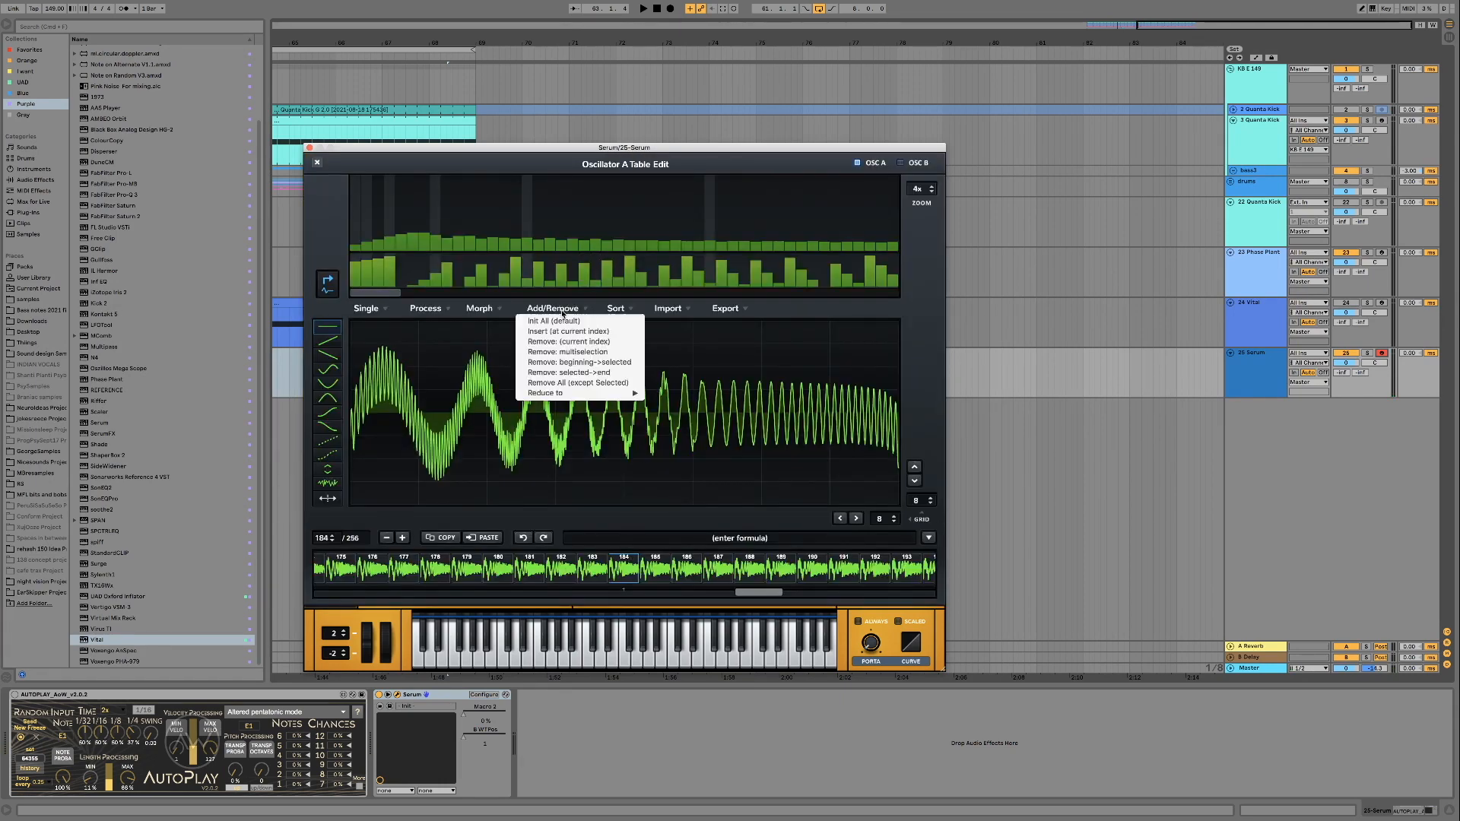
click(589, 384)
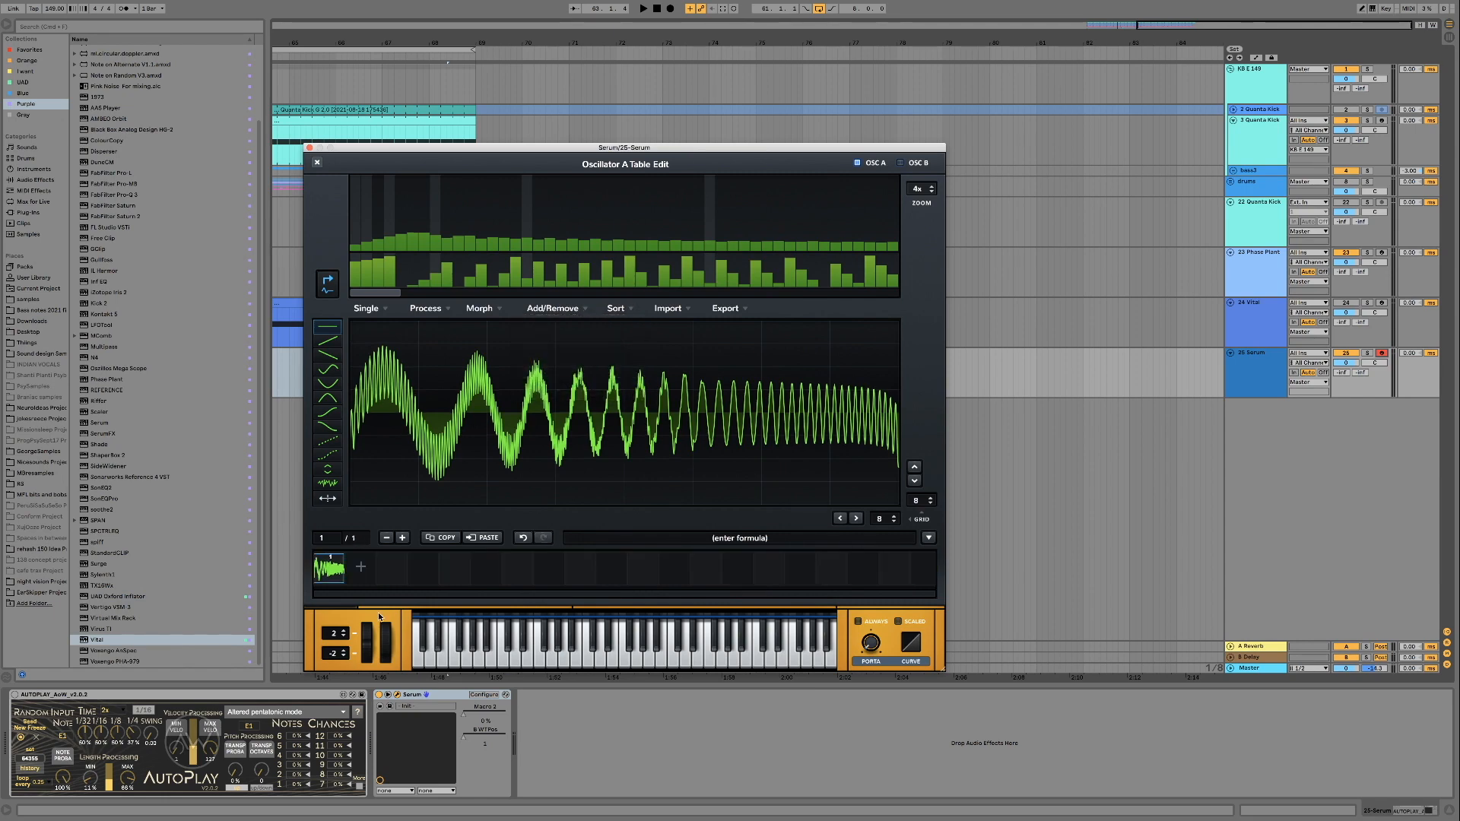
- Add a second frame to the wavetable and remove the morph tables between the two frames
click(359, 568)
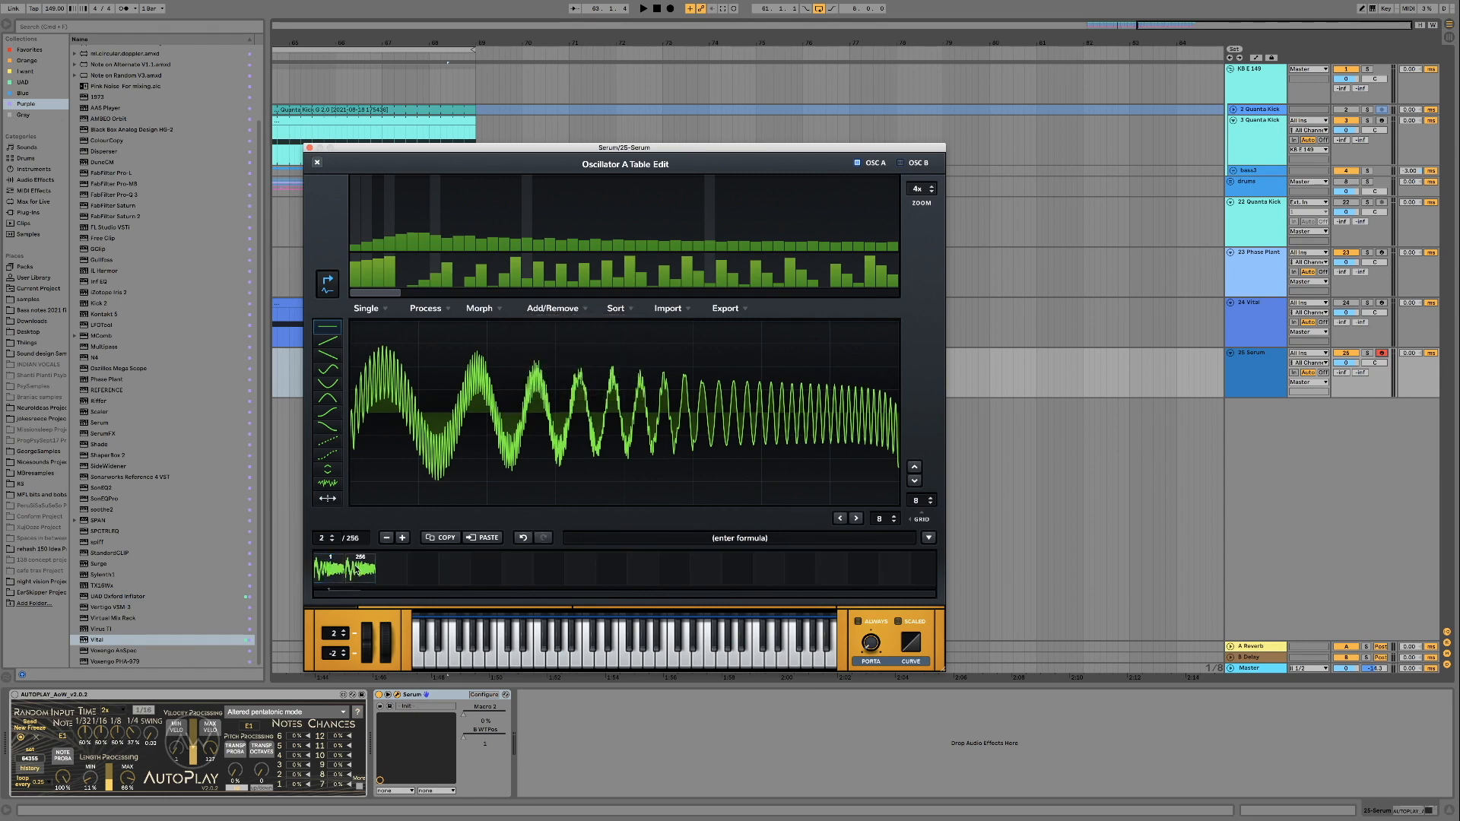
click(487, 309)
click(496, 365)
- Flip the second frame vertically to invert its polarity, and flip it horizontally to reverse it
click(363, 571)
click(373, 308)
click(402, 341)
click(378, 311)
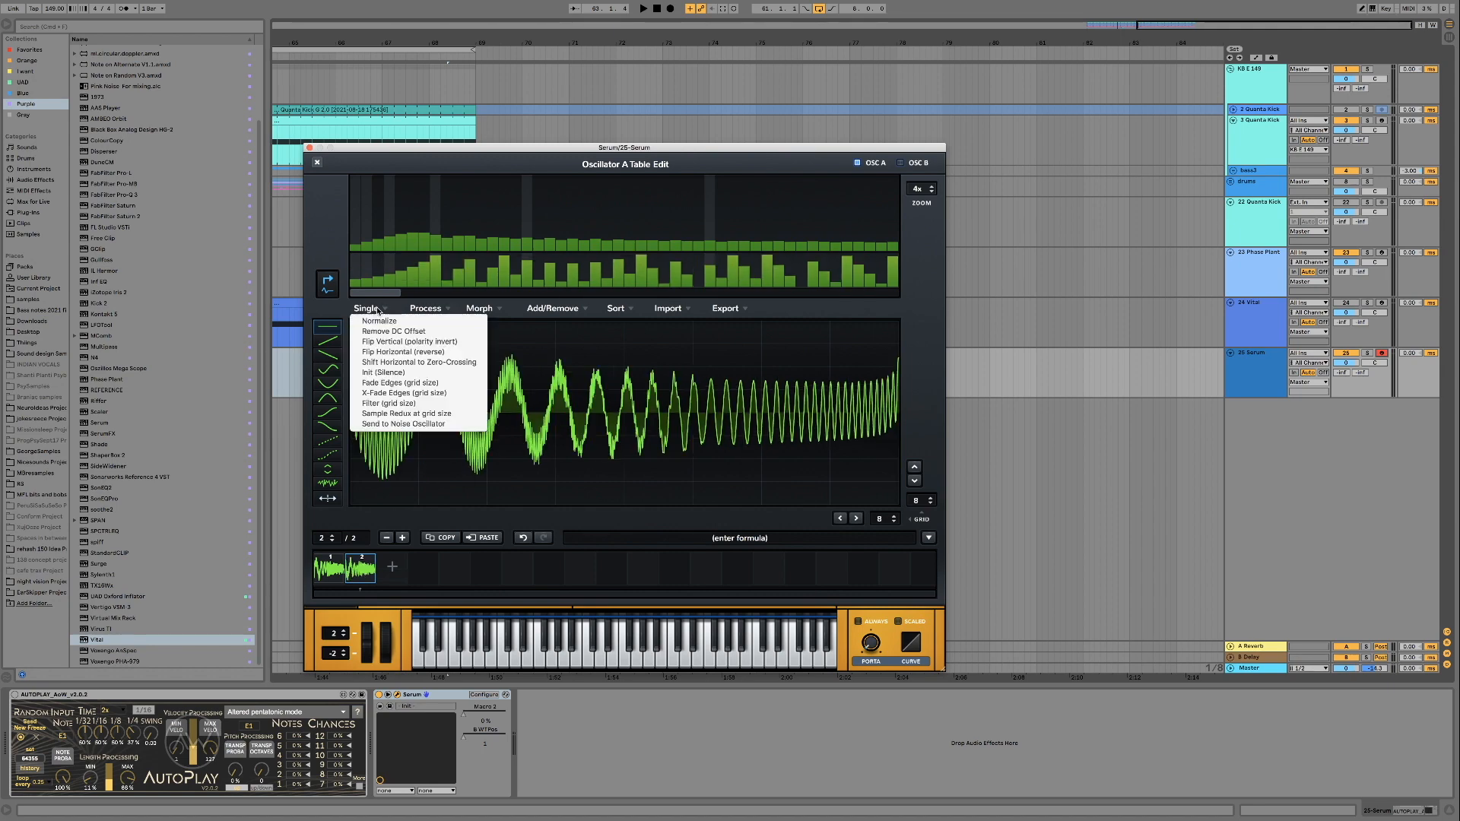
click(384, 352)
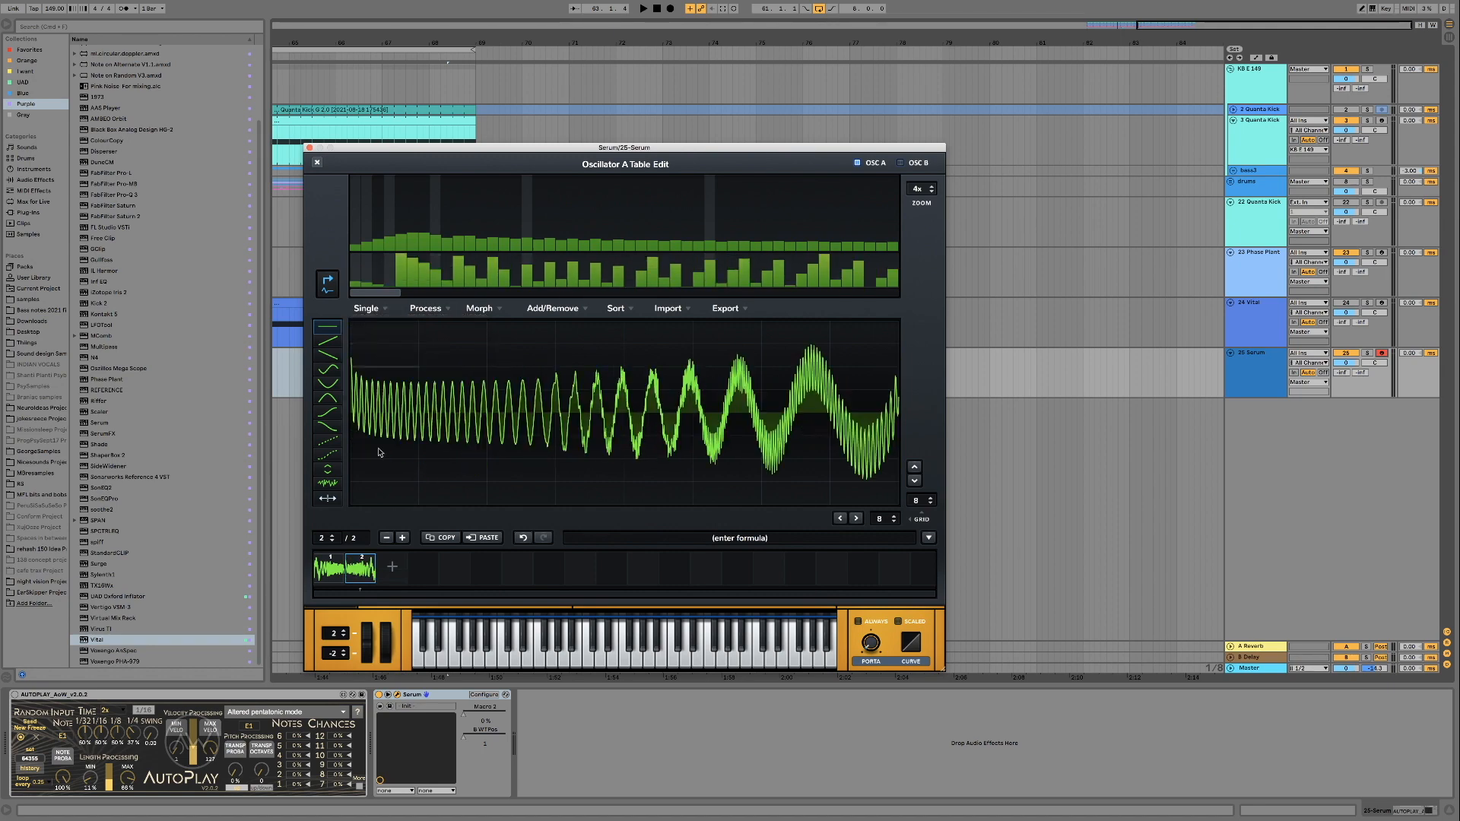
- Compare the original first frame with the flipped second frame by alternating between them
click(331, 569)
click(359, 570)
click(333, 570)
click(359, 570)
click(332, 570)
click(359, 570)
click(333, 570)
click(359, 570)
click(339, 573)
click(359, 571)
- Apply a spectral morph between the two frames and close the wavetable editor
click(491, 310)
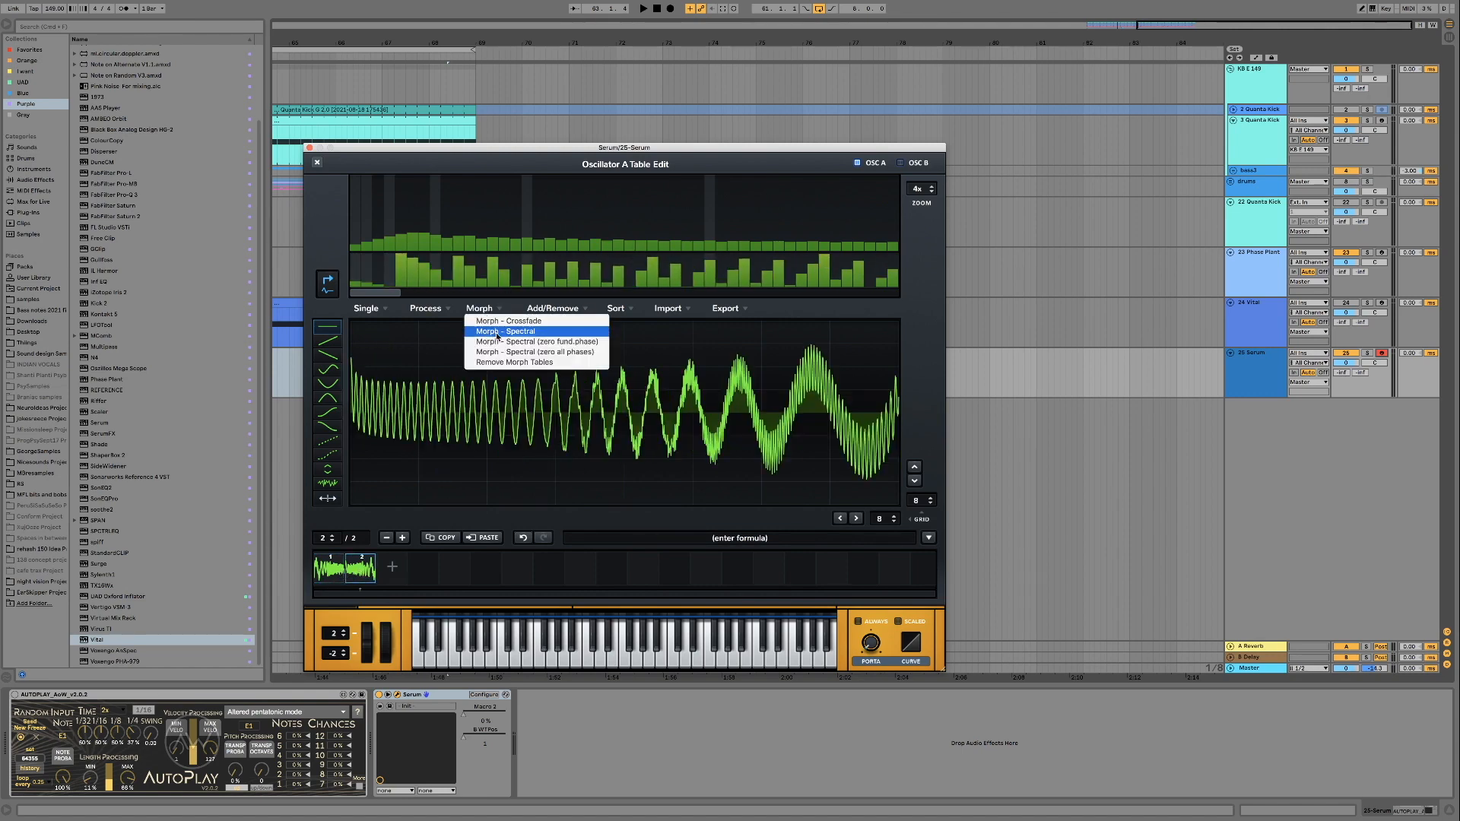
click(498, 333)
click(317, 162)
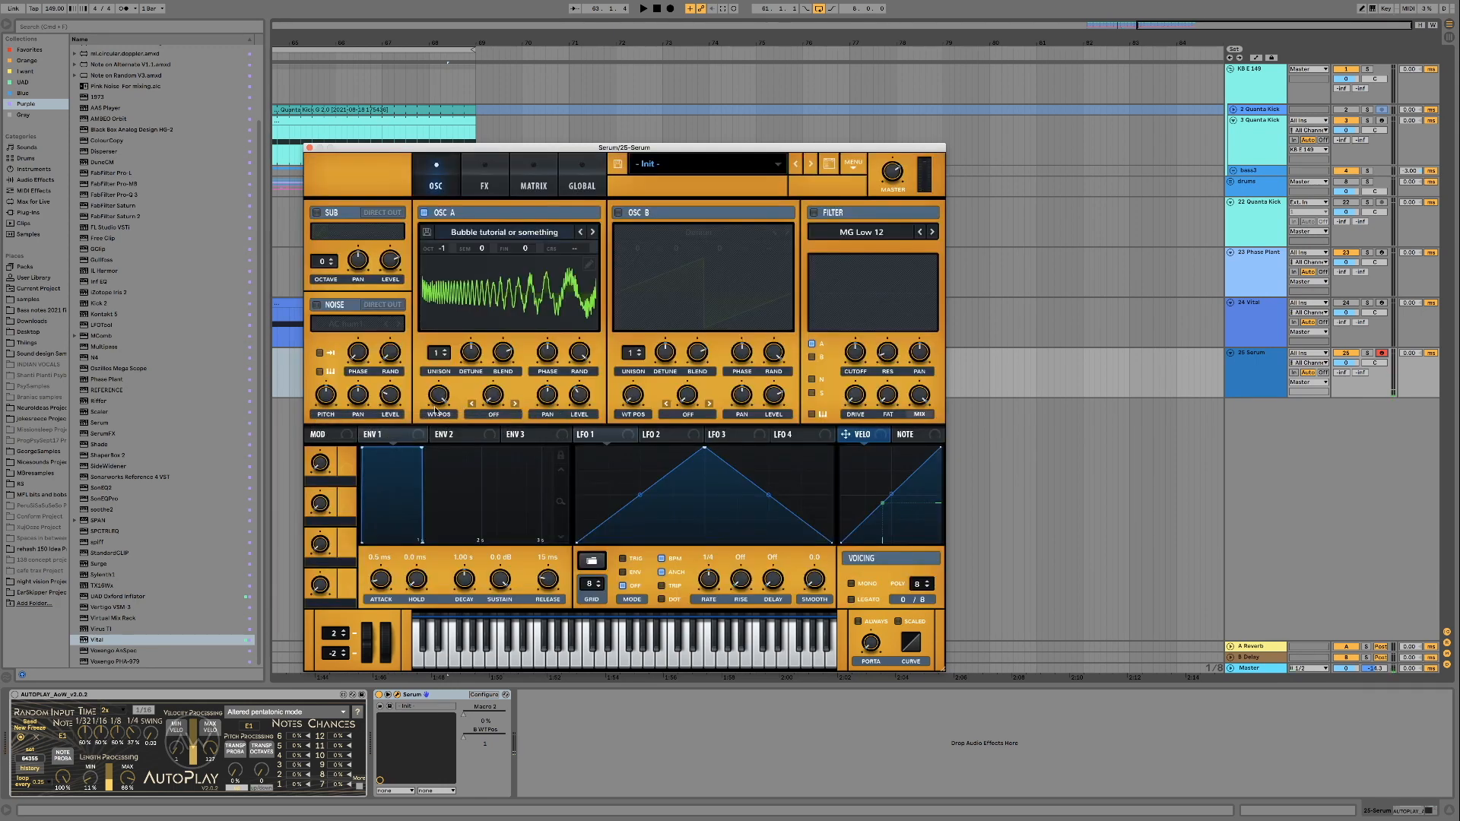
- Sweep oscillator A's wavetable position from the first frame through the morph, leaving it partway
drag(438, 394, 438, 629)
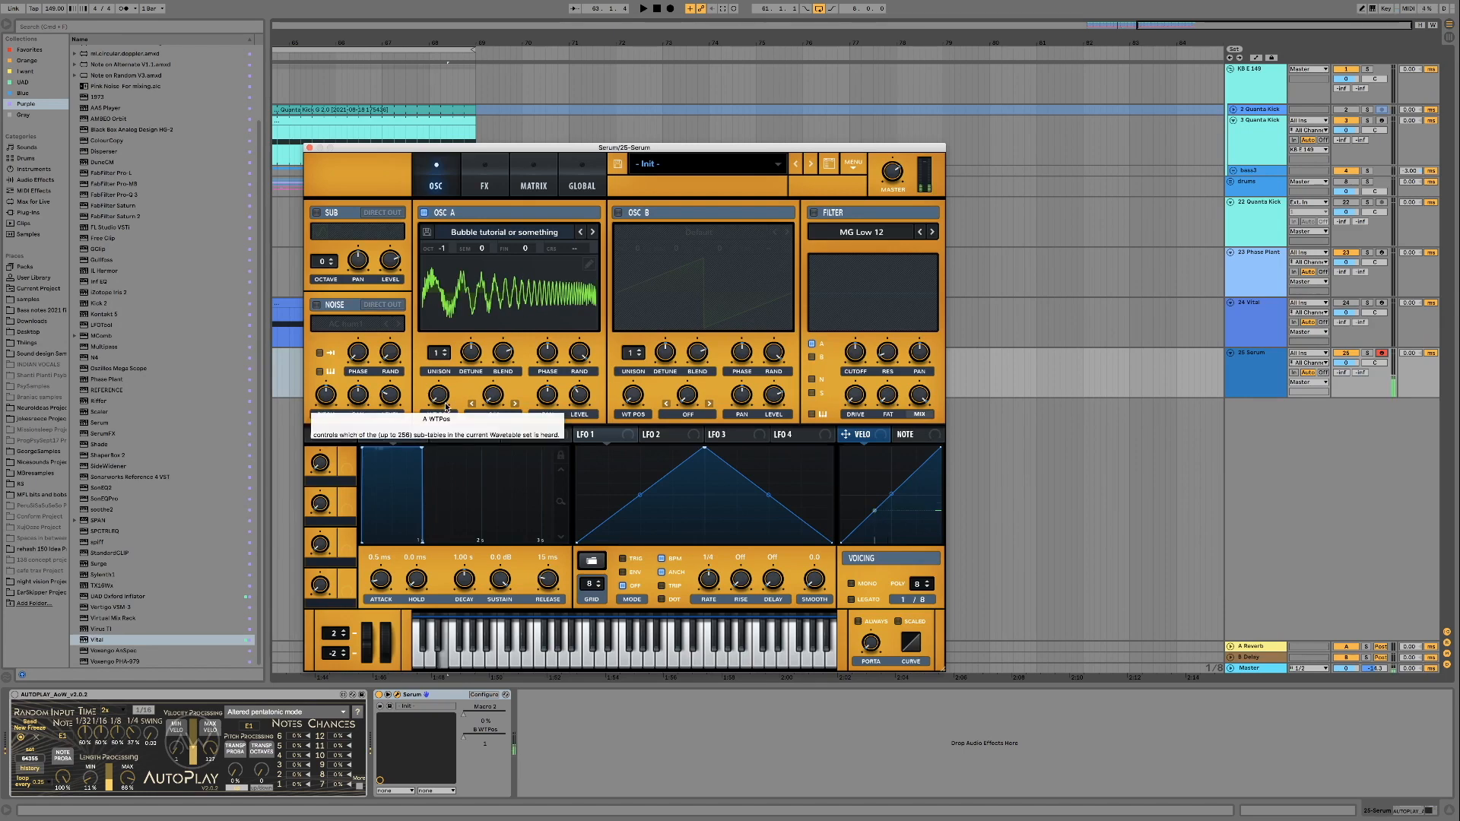
drag(446, 407, 446, 344)
drag(439, 399, 437, 389)
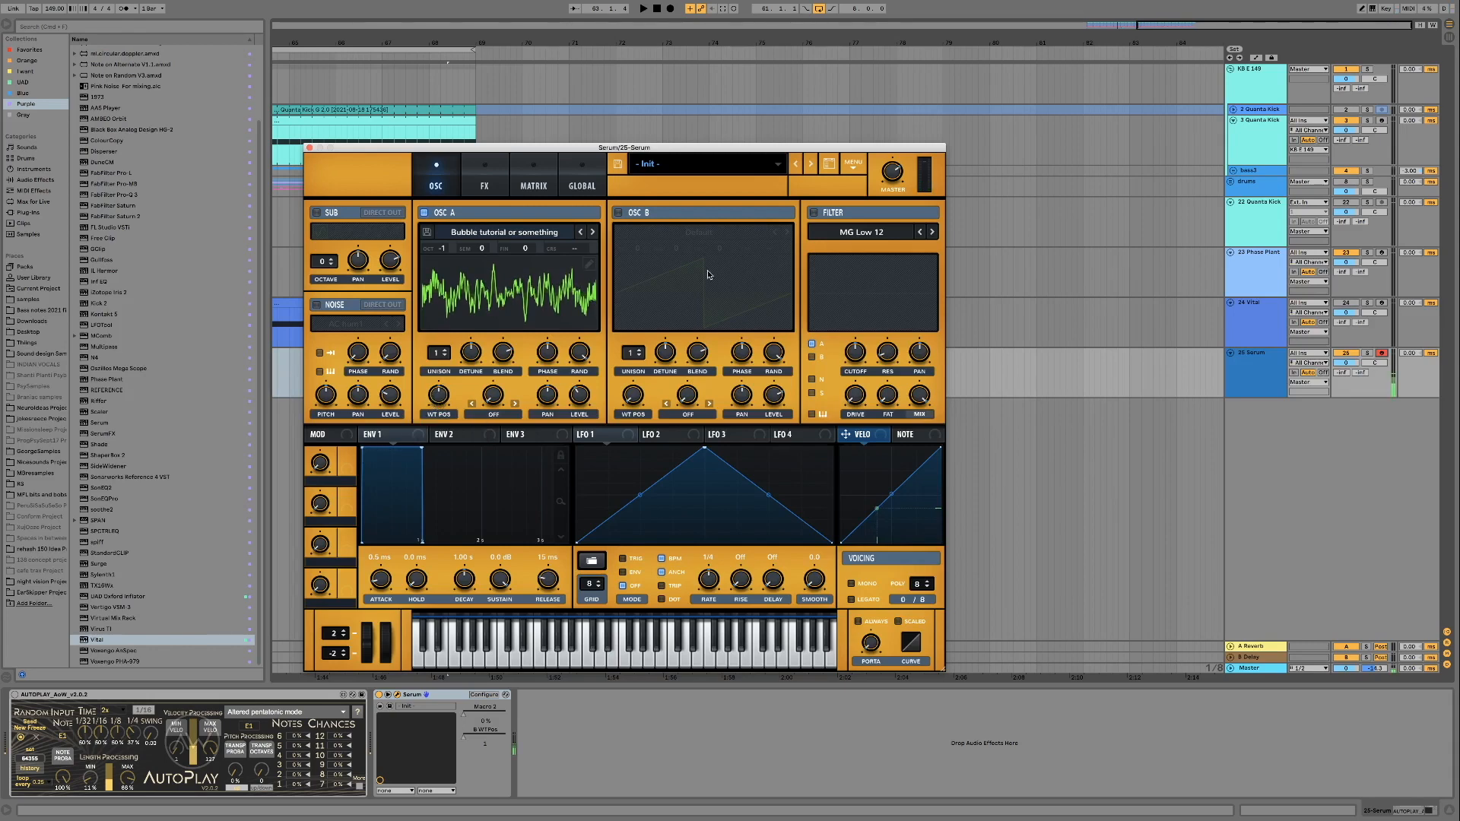
- Enable the filter as Band 24, adjust its resonance, and sweep its cutoff through about 287 Hz
click(862, 232)
mouse_move(918, 250)
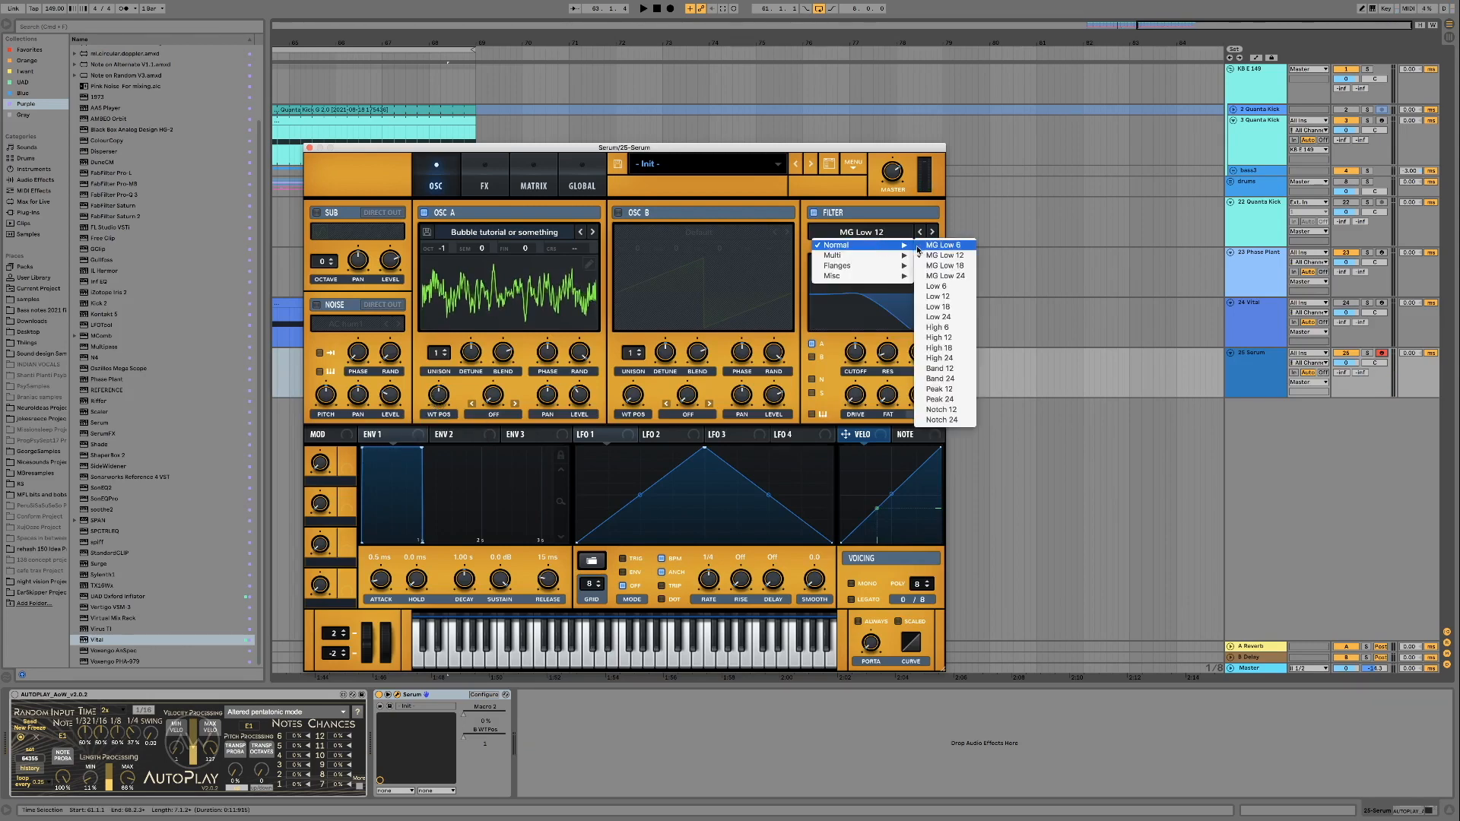
click(941, 378)
drag(888, 354, 852, 317)
drag(852, 288, 761, 290)
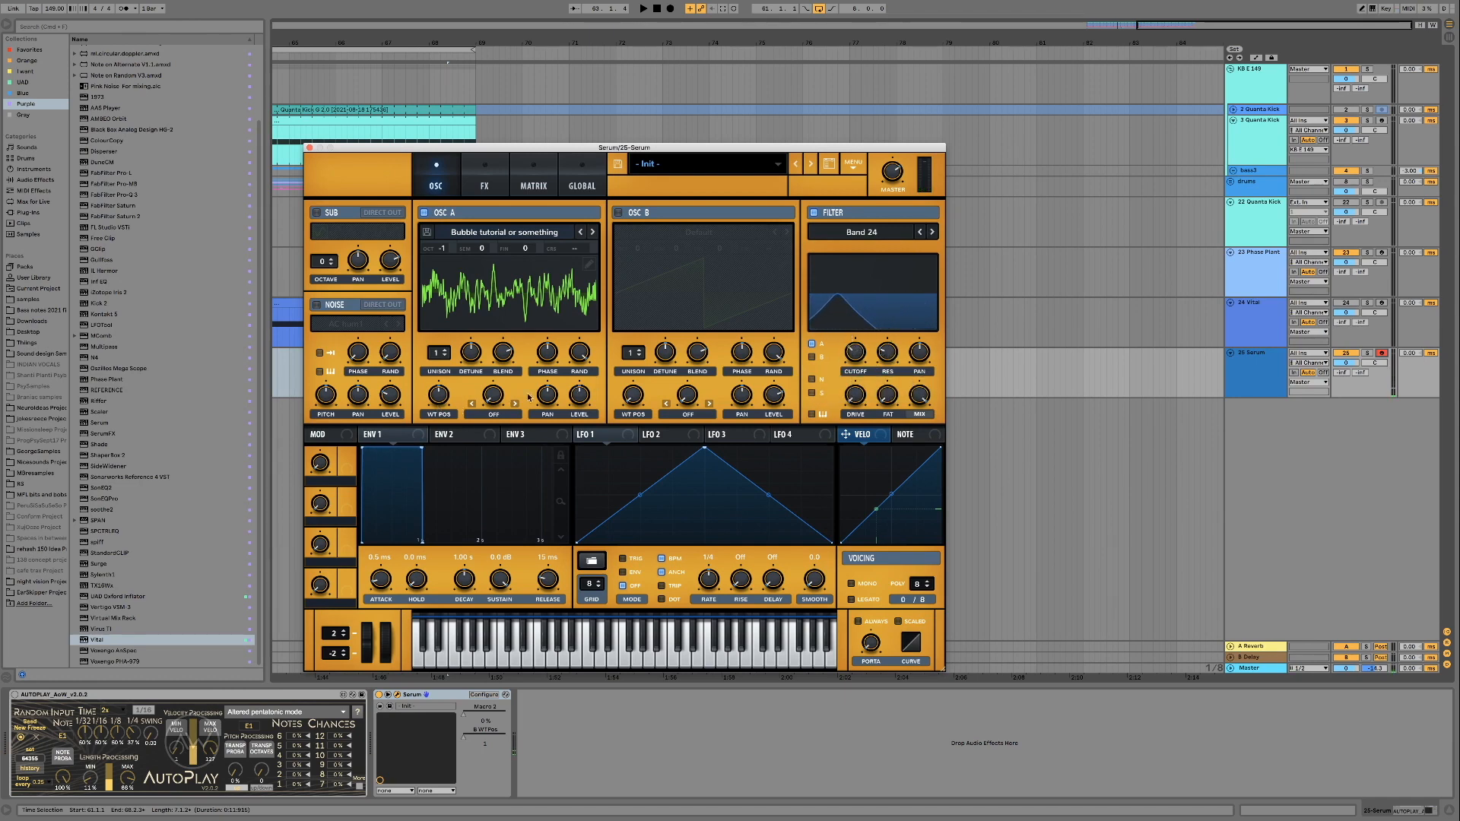
drag(852, 354, 846, 300)
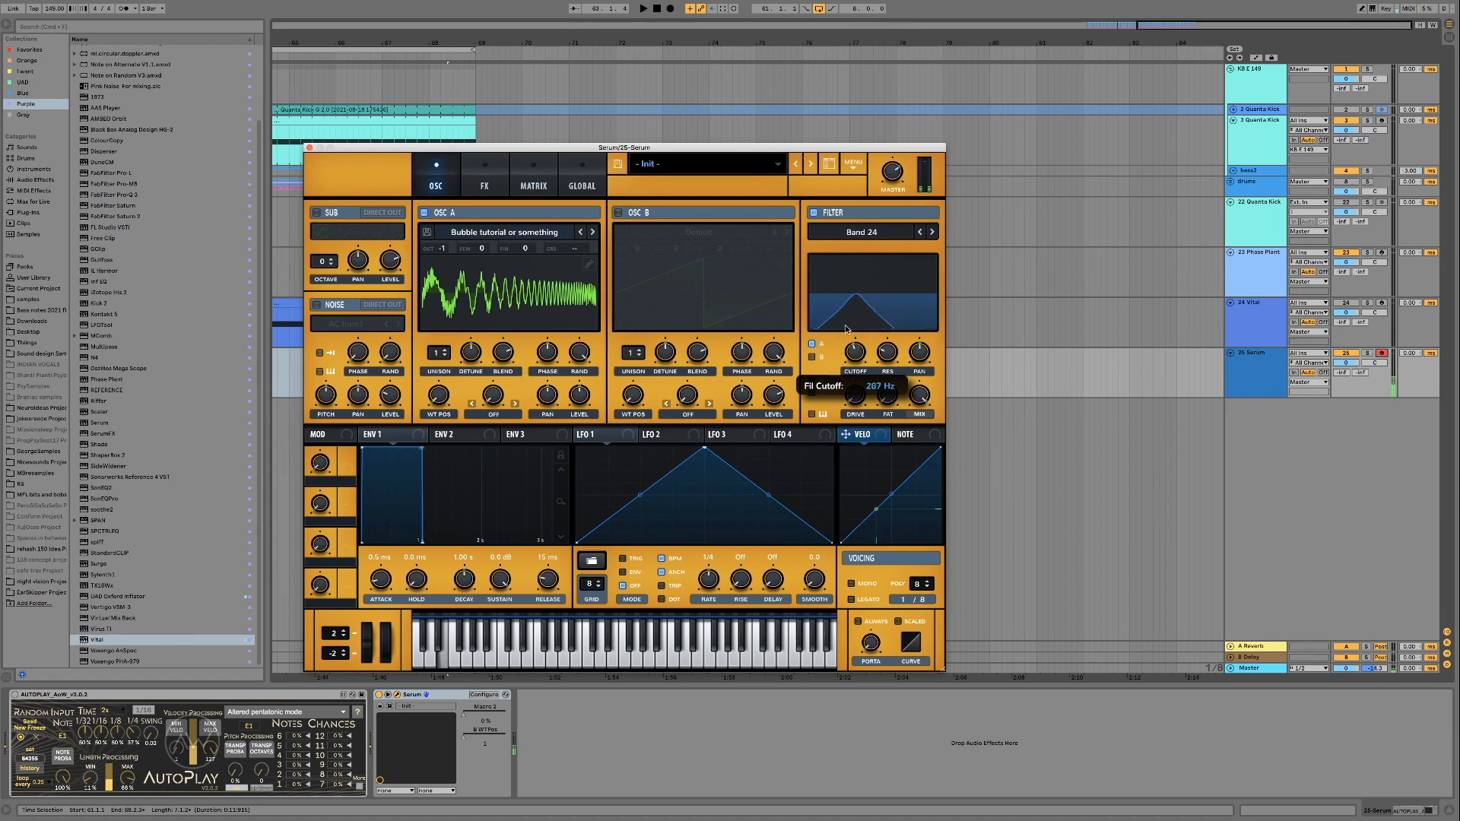
- Enable the delay effect and adjust its filter to about 730 Hz with a Q of 0.8
click(484, 177)
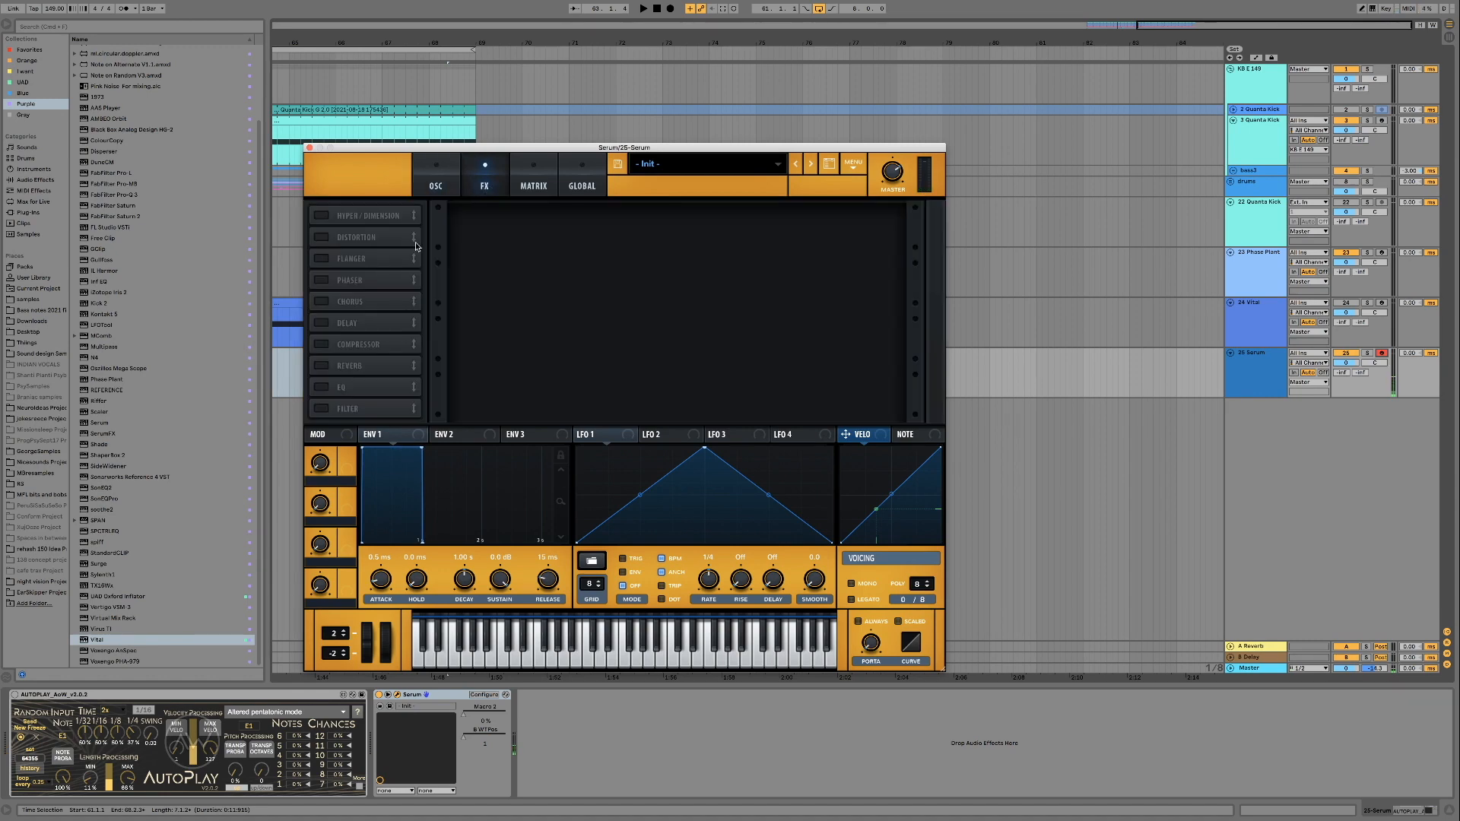
click(322, 323)
drag(729, 217, 729, 240)
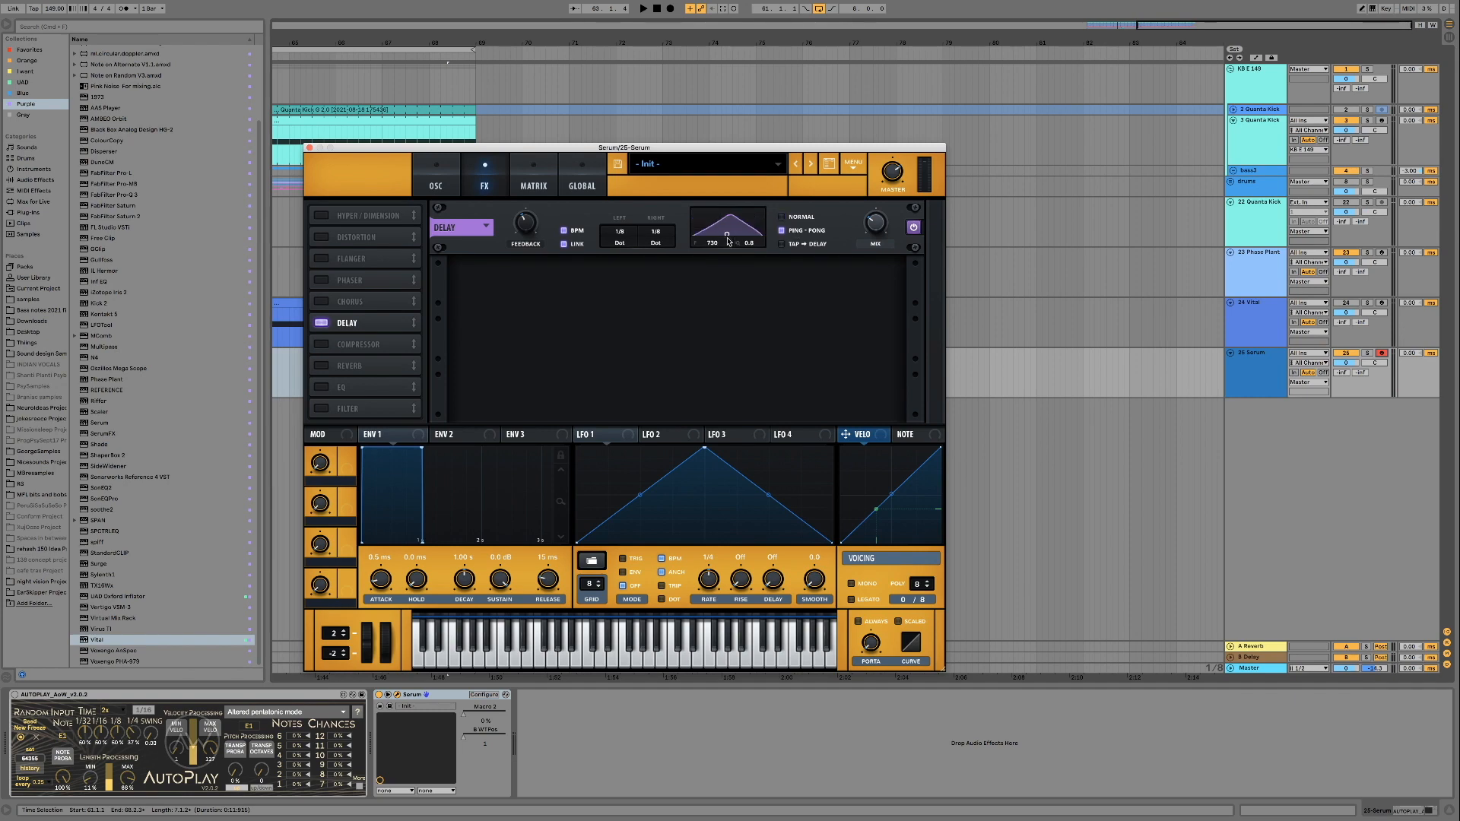
- Sweep the filter cutoff and oscillator A's wavetable position, leaving the wavetable on its last frame and the cutoff low
click(435, 177)
mouse_move(853, 327)
mouse_down()
mouse_move(852, 380)
mouse_move(852, 311)
mouse_up()
drag(437, 402, 442, 323)
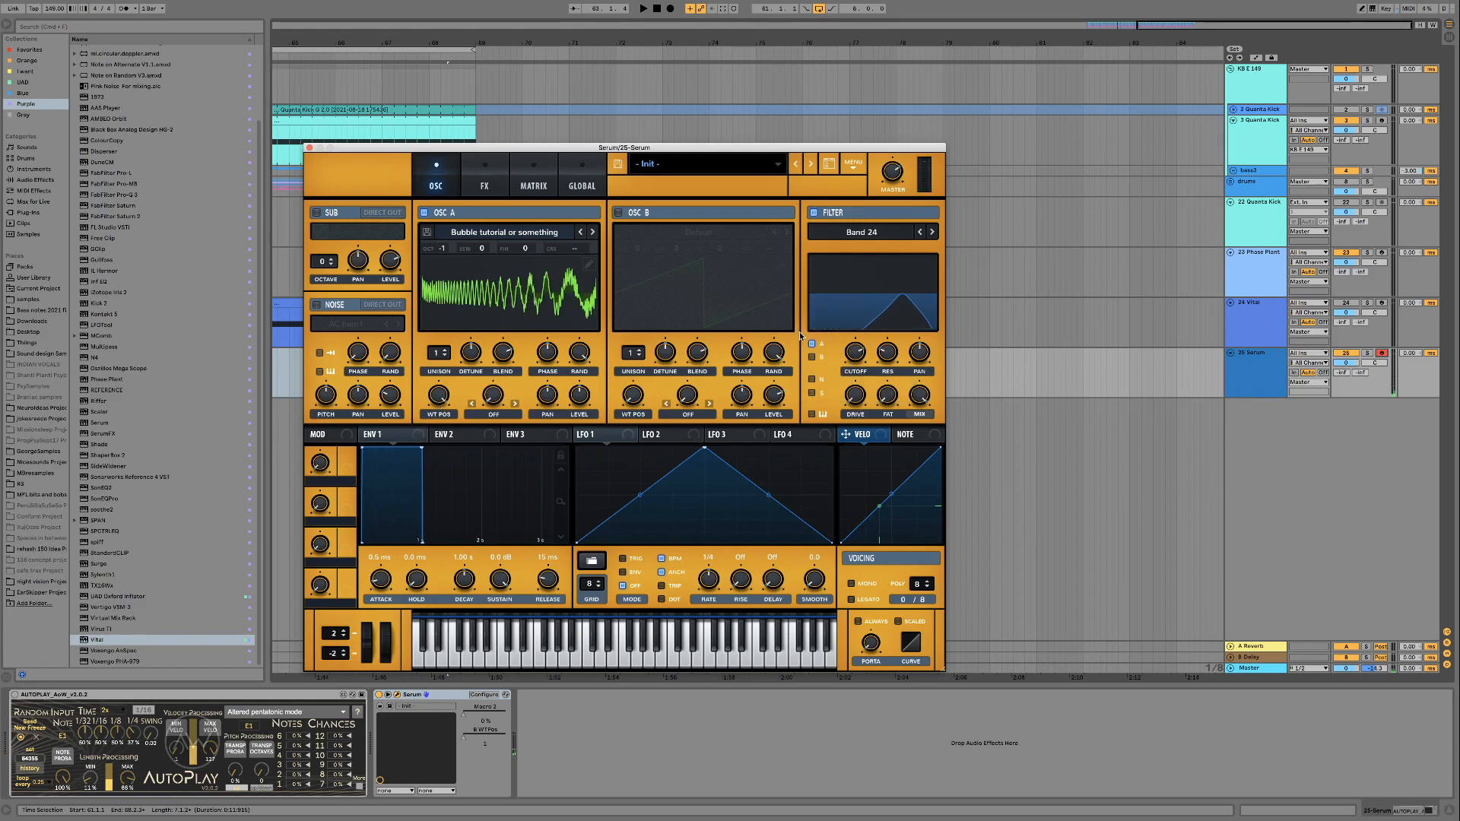
drag(866, 361, 848, 394)
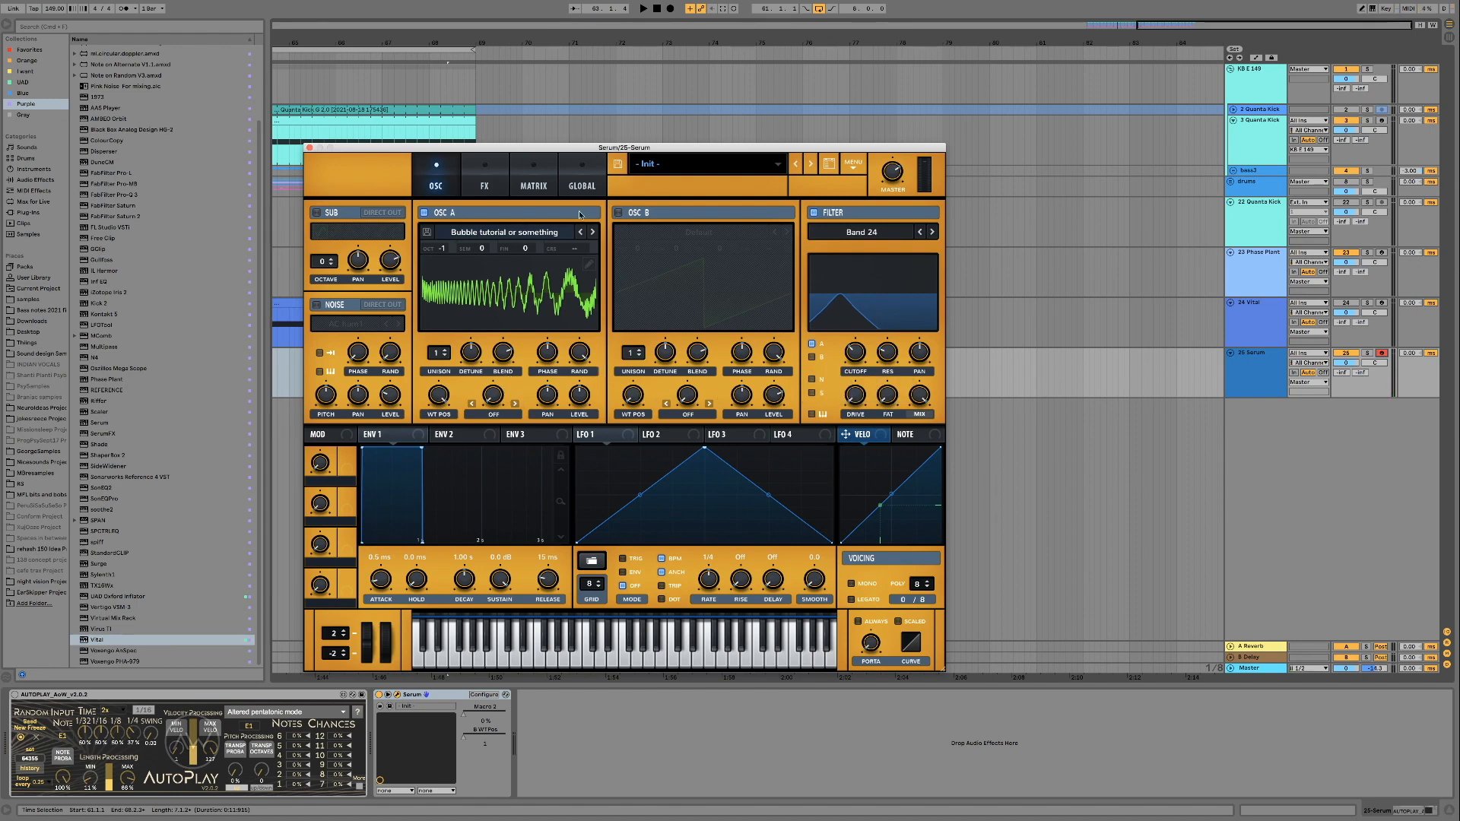
- Close Serum, select the clip on the 24 Vital track, and open that track's Vital window
click(309, 150)
click(1256, 330)
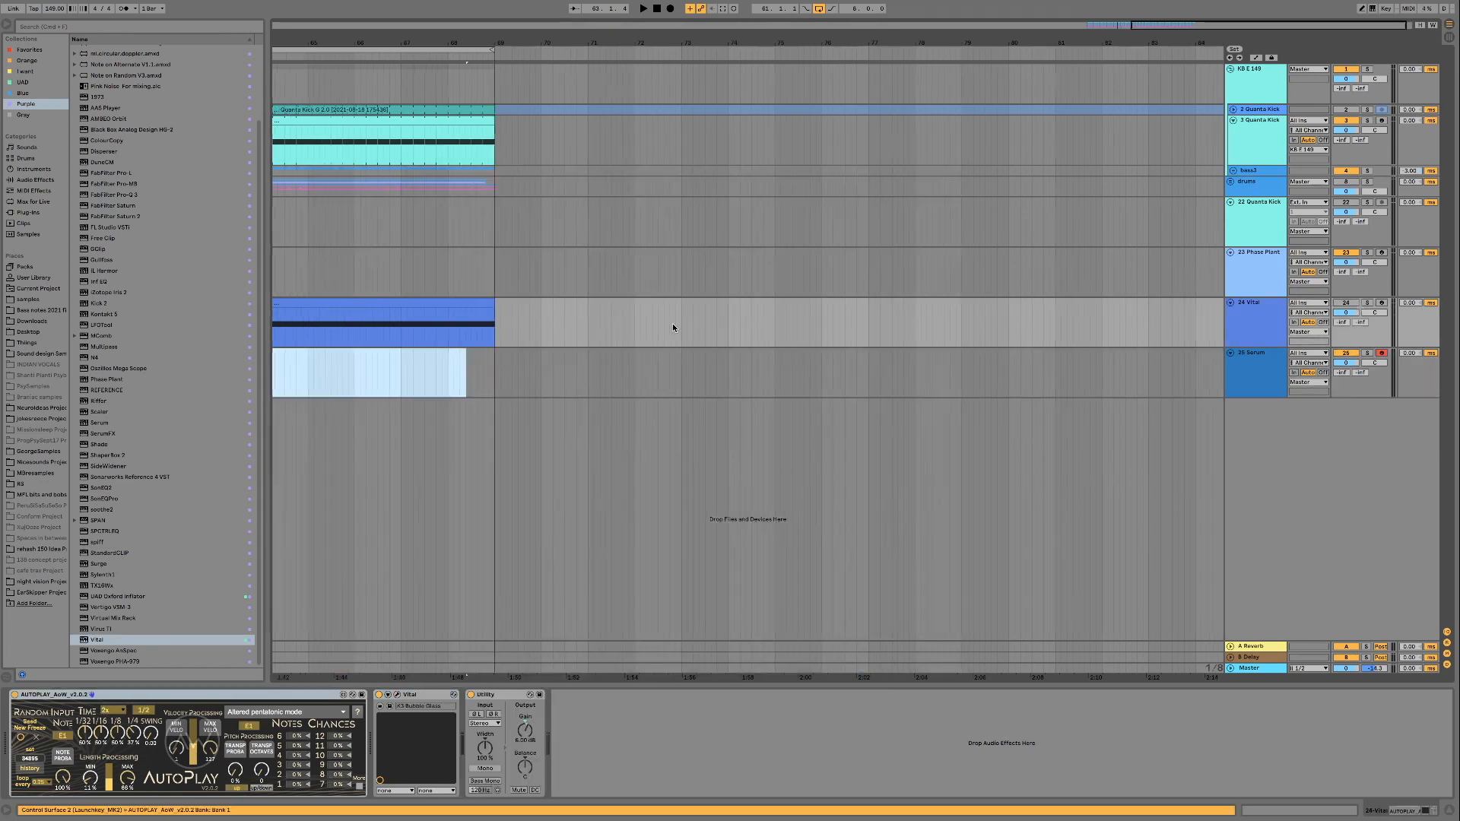
scroll(680, 328, left, 7)
click(687, 329)
click(1265, 313)
key(alt+super+p)
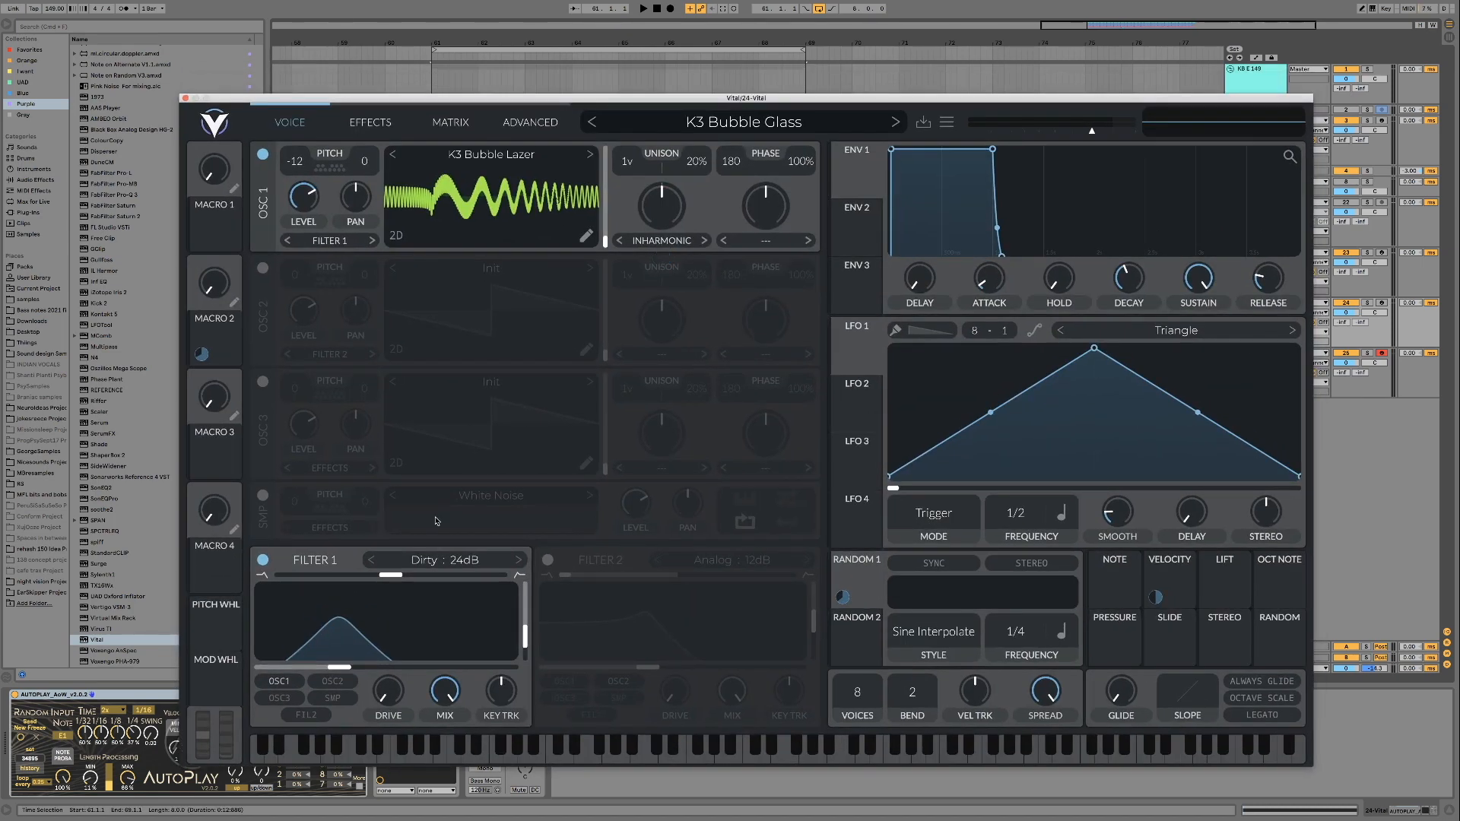
- Move the Vital window clear of the arrangement, play the clip with the K3 Bubble Glass preset, and close Vital
mouse_move(1162, 598)
mouse_move(663, 255)
mouse_move(676, 204)
drag(696, 105, 952, 174)
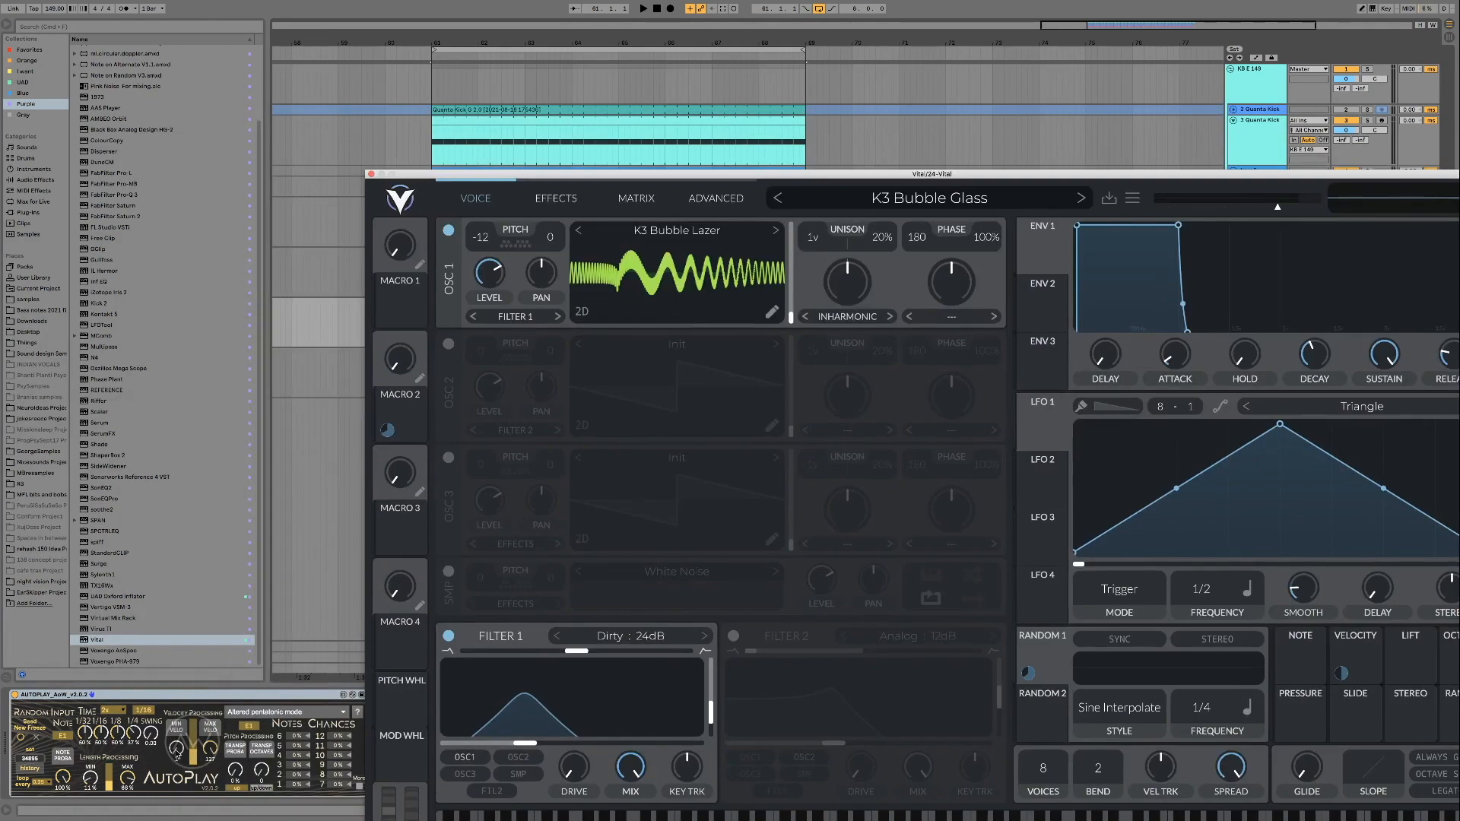
drag(832, 176, 753, 324)
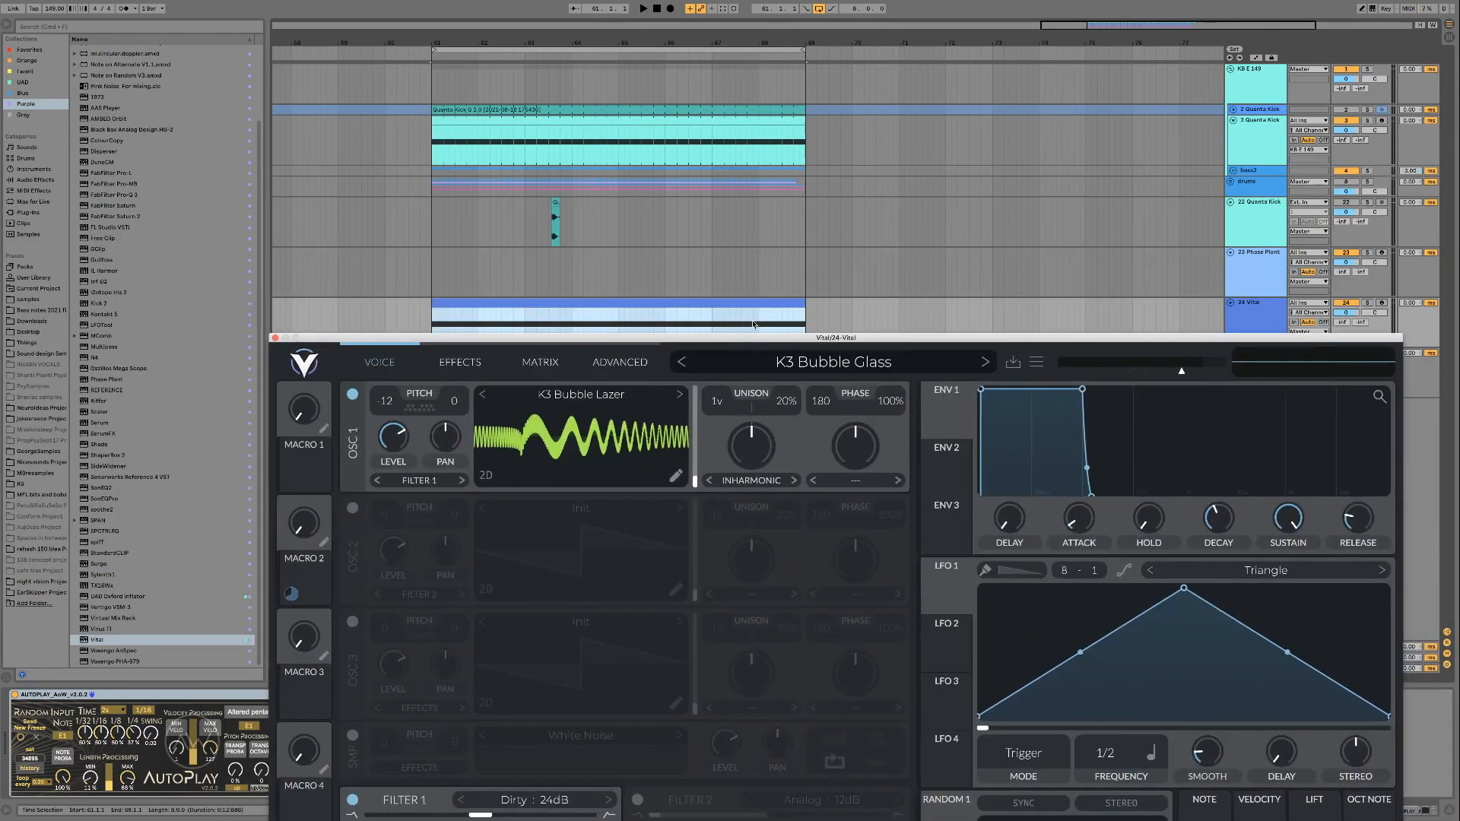
key(space)
drag(877, 333, 816, 97)
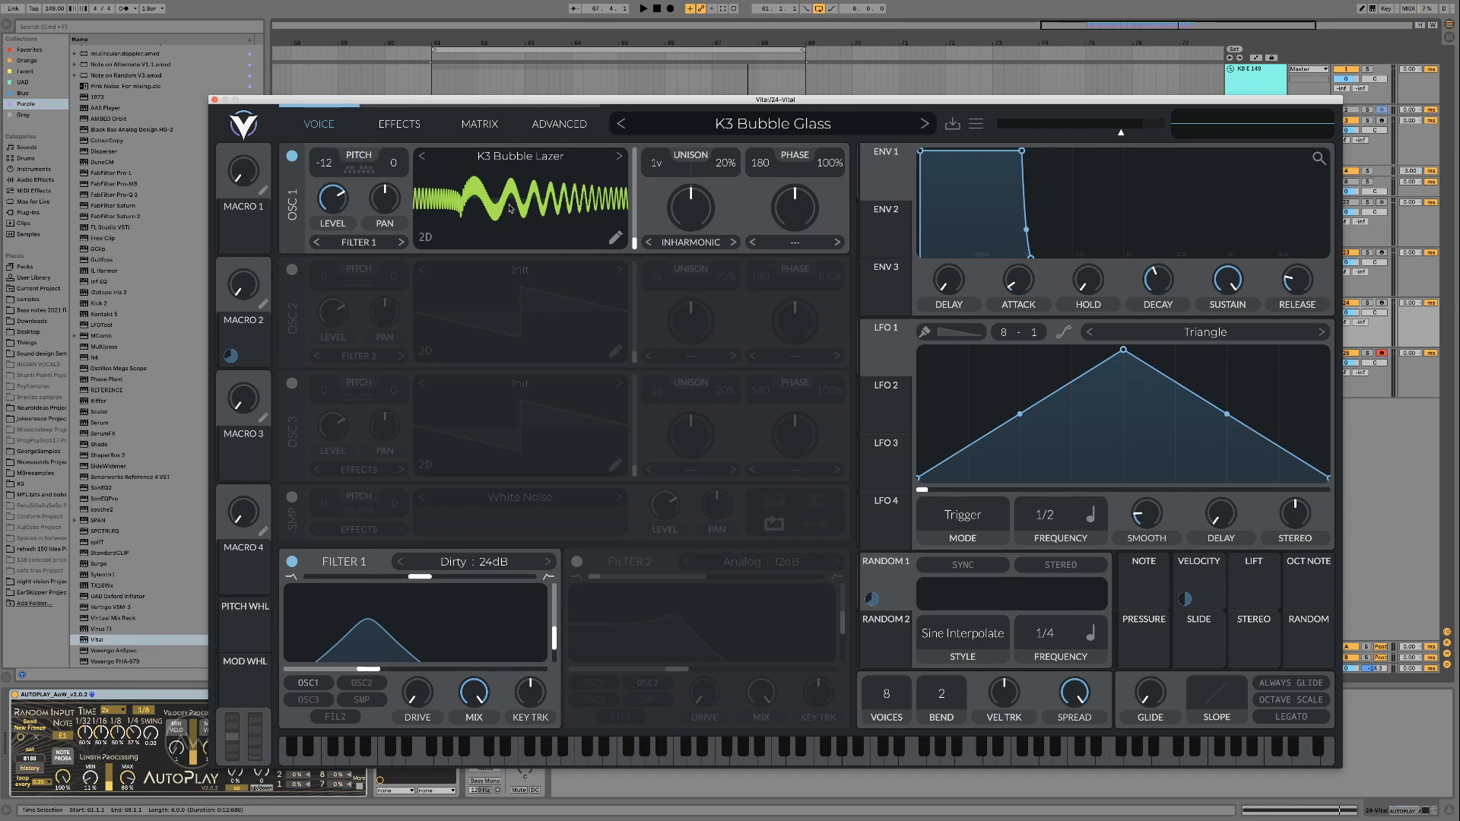
click(213, 99)
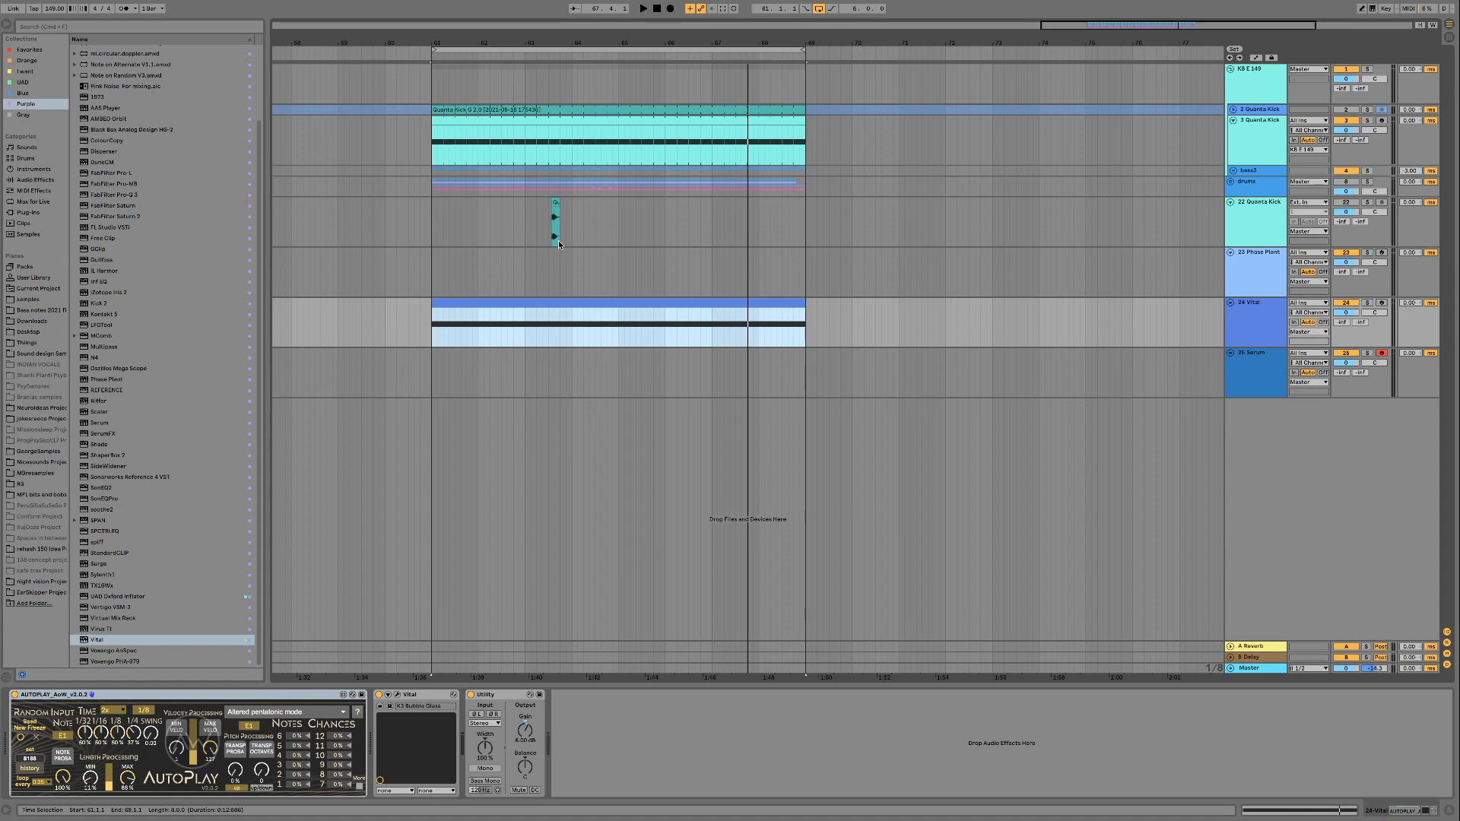